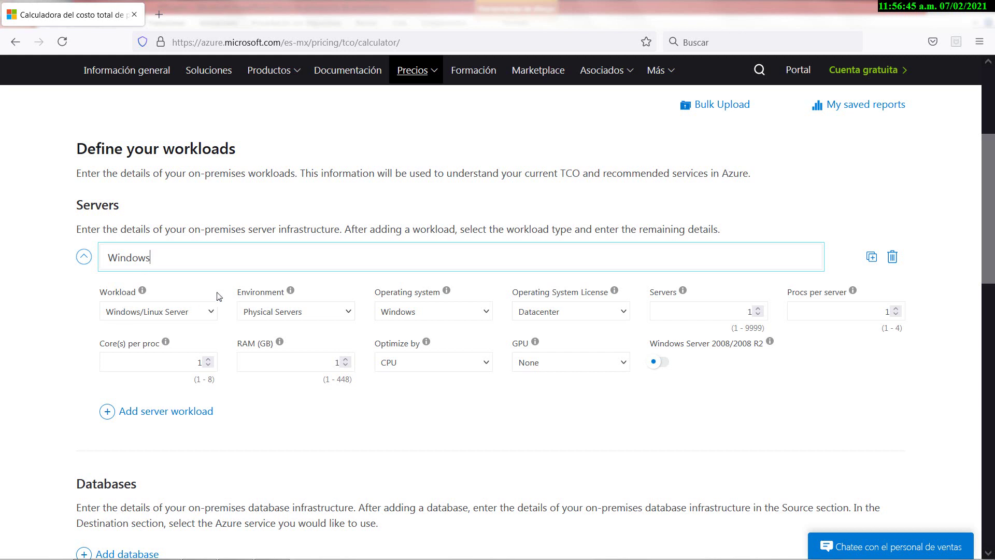
# Step: Set the Windows workload's environment to Virtual Machines and its number of VMs to 40
pyautogui.click(178, 316)
pyautogui.click(178, 316)
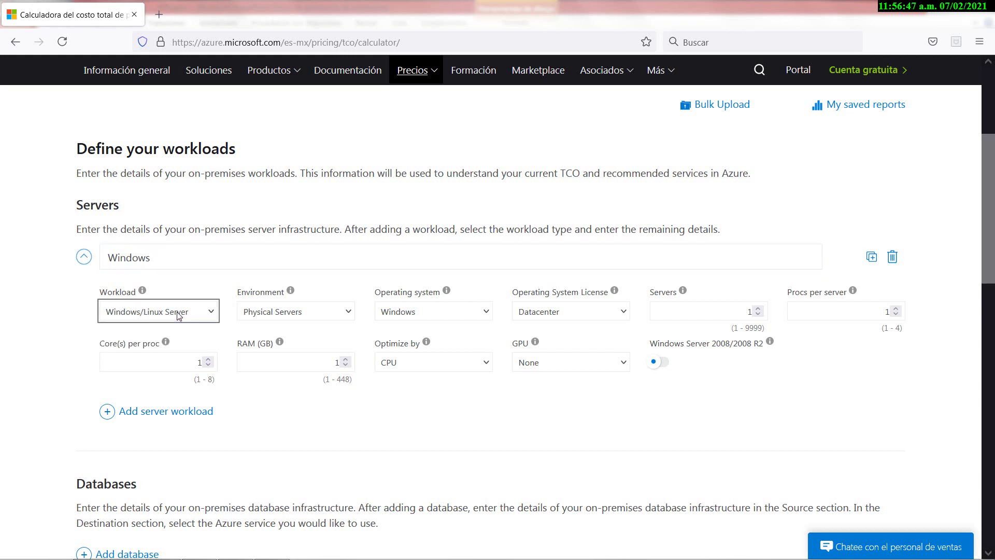
pyautogui.click(316, 313)
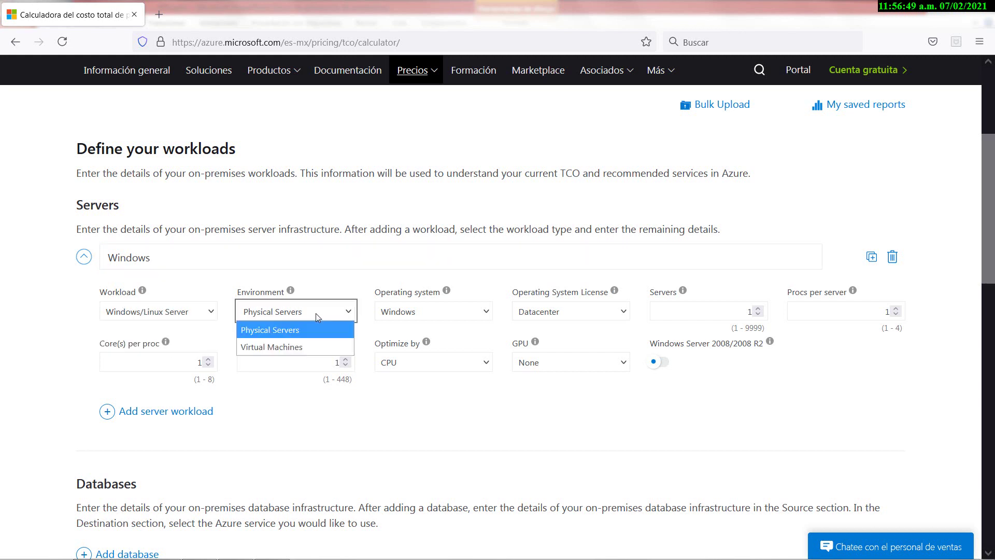
pyautogui.click(290, 346)
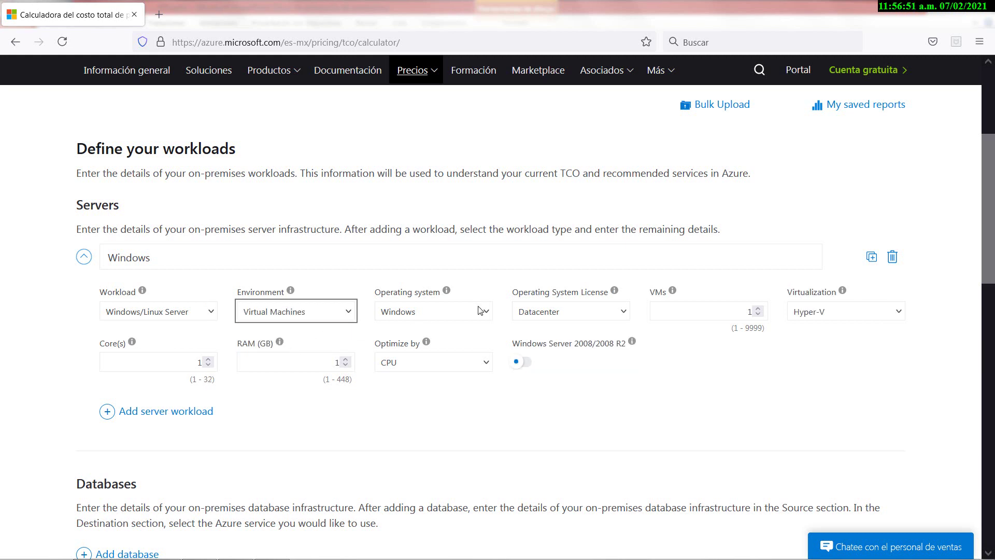
pyautogui.click(705, 312)
pyautogui.write('40')
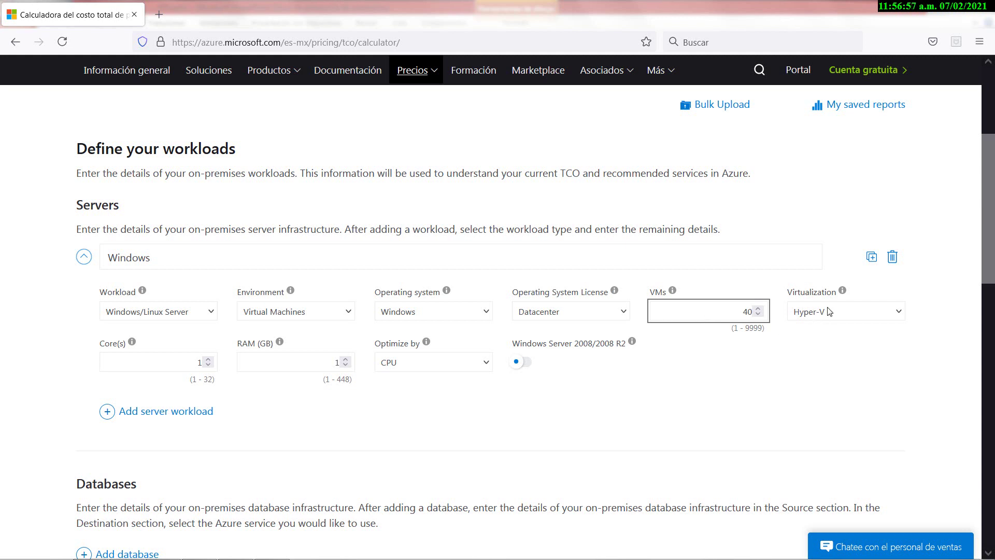
# Step: Give the Windows workload 8 cores and 16 GB of RAM
pyautogui.click(188, 367)
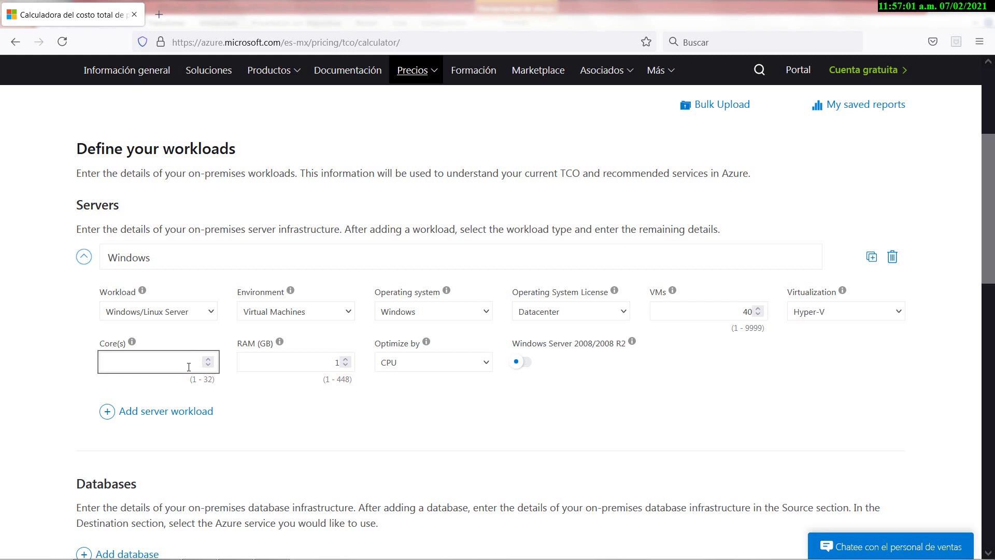
pyautogui.click(253, 365)
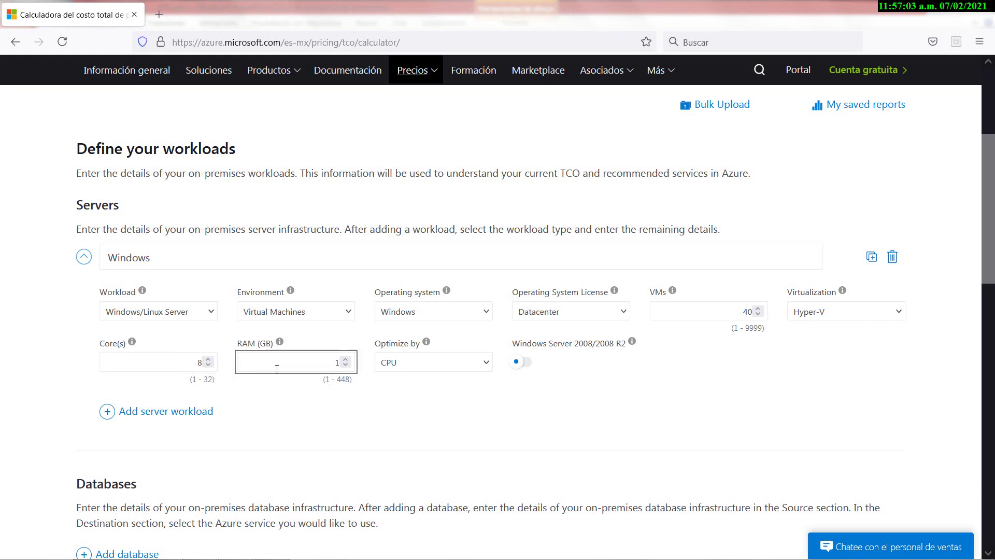
pyautogui.doubleClick(297, 369)
pyautogui.write('1')
# Step: Add a second server workload and name it Linux
pyautogui.click(164, 411)
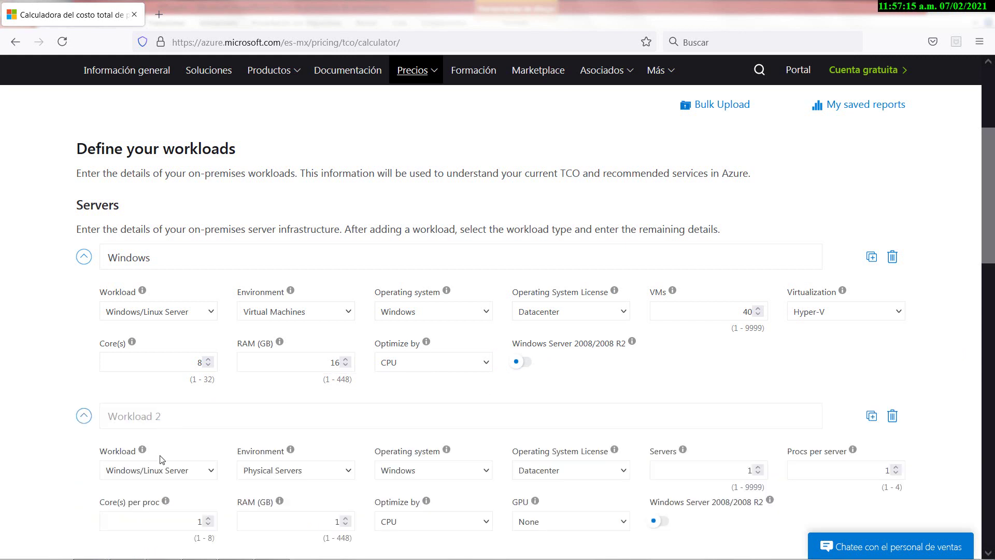
pyautogui.click(153, 424)
pyautogui.write('Linuz')
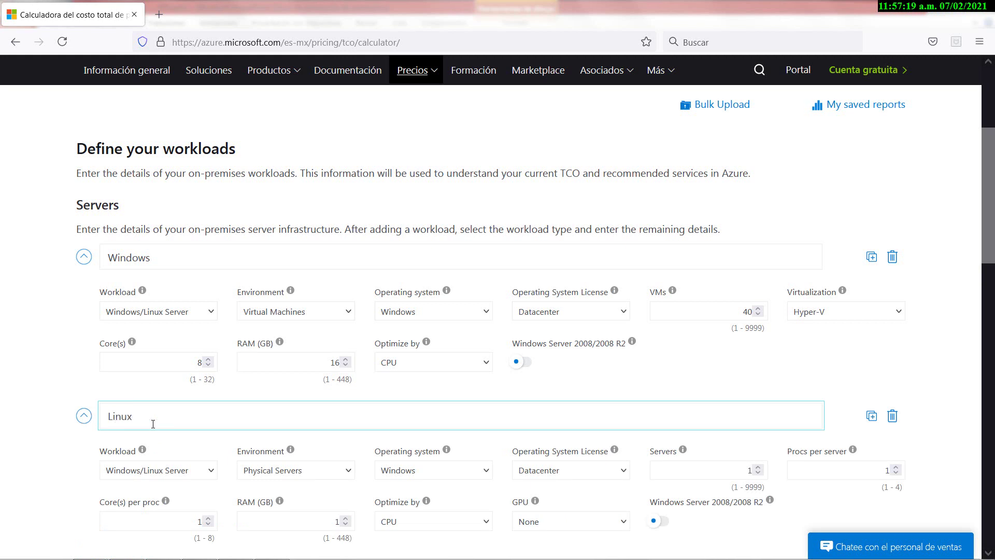
# Step: Set the Linux workload's environment to Virtual Machines and its operating system to Linux
pyautogui.scroll(-1, 176, 435)
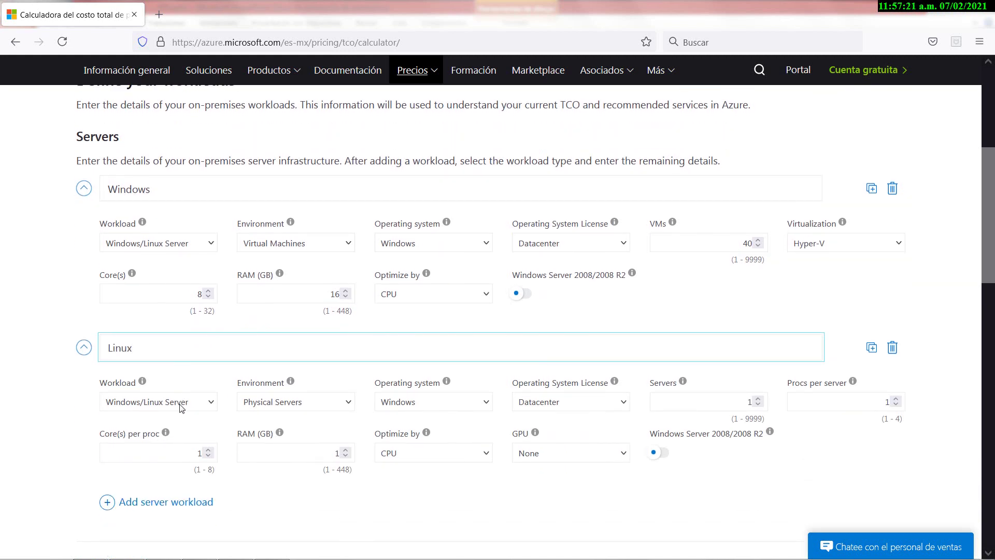
pyautogui.click(310, 407)
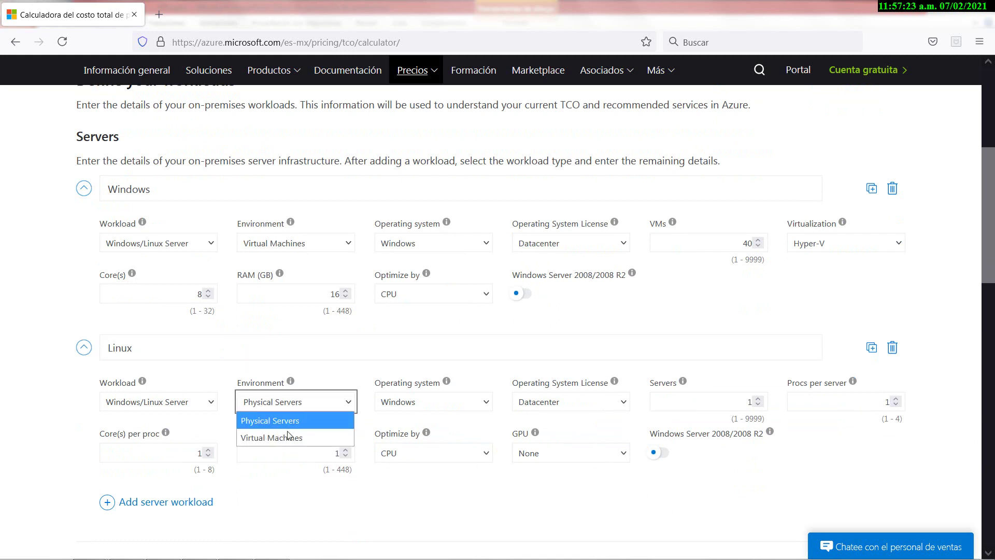
pyautogui.click(289, 437)
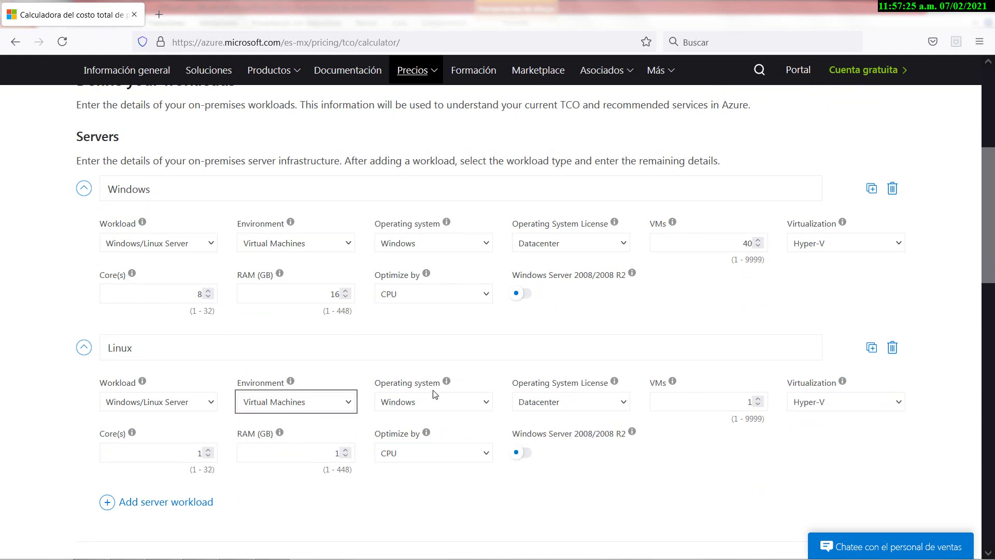
pyautogui.click(419, 403)
pyautogui.click(409, 438)
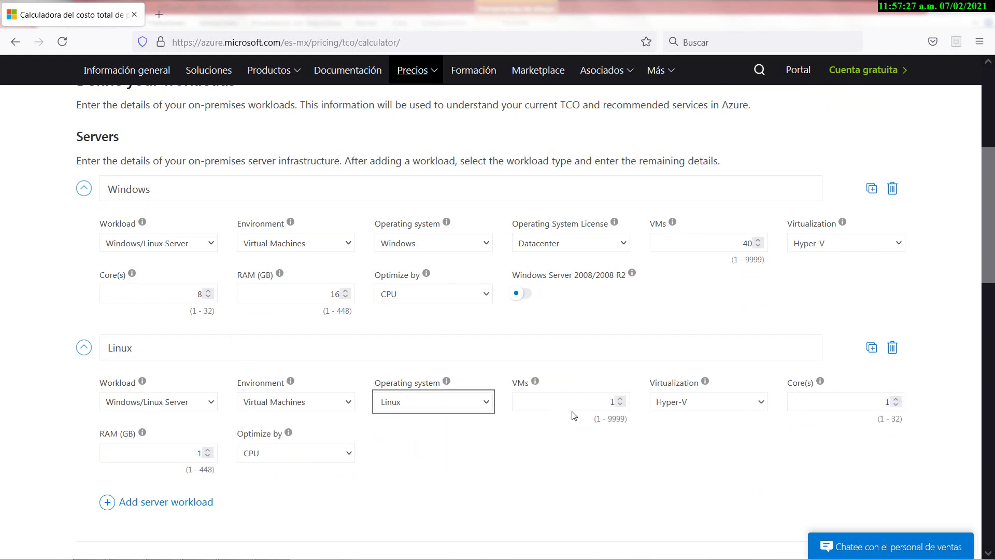
# Step: Set the Linux workload to 40 VMs with VMware virtualization
pyautogui.doubleClick(607, 404)
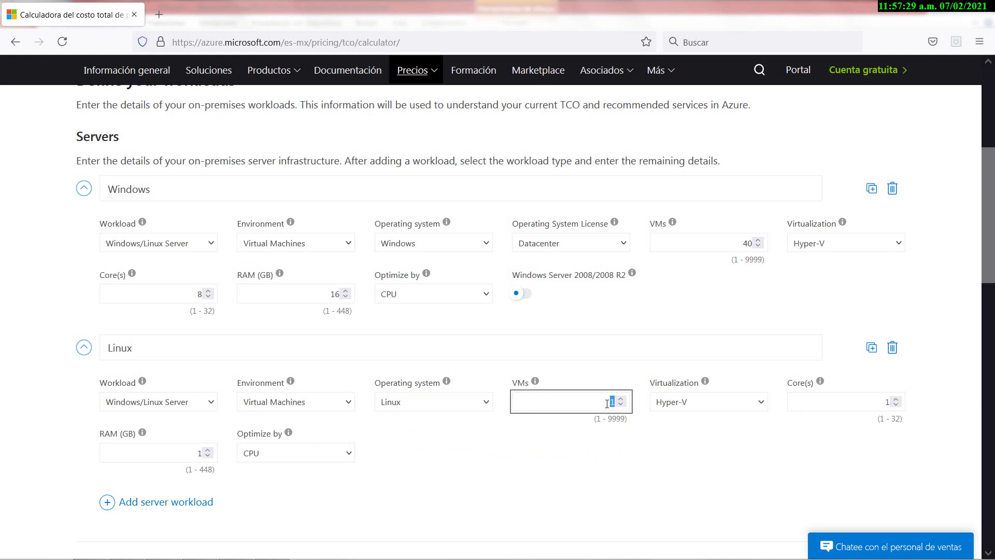
pyautogui.write('40')
pyautogui.click(697, 407)
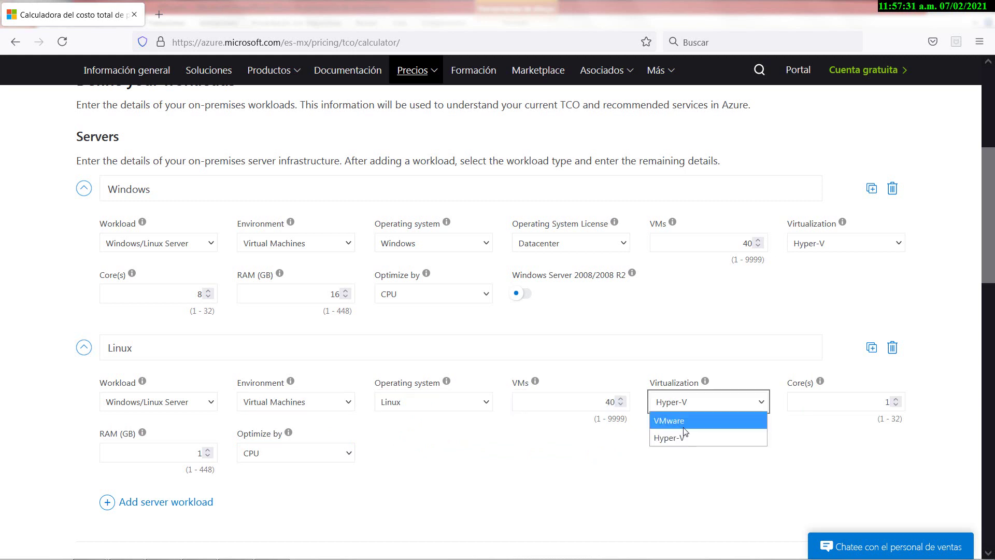
pyautogui.click(680, 420)
# Step: Give the Linux workload 8 cores and 16 GB of RAM
pyautogui.doubleClick(848, 402)
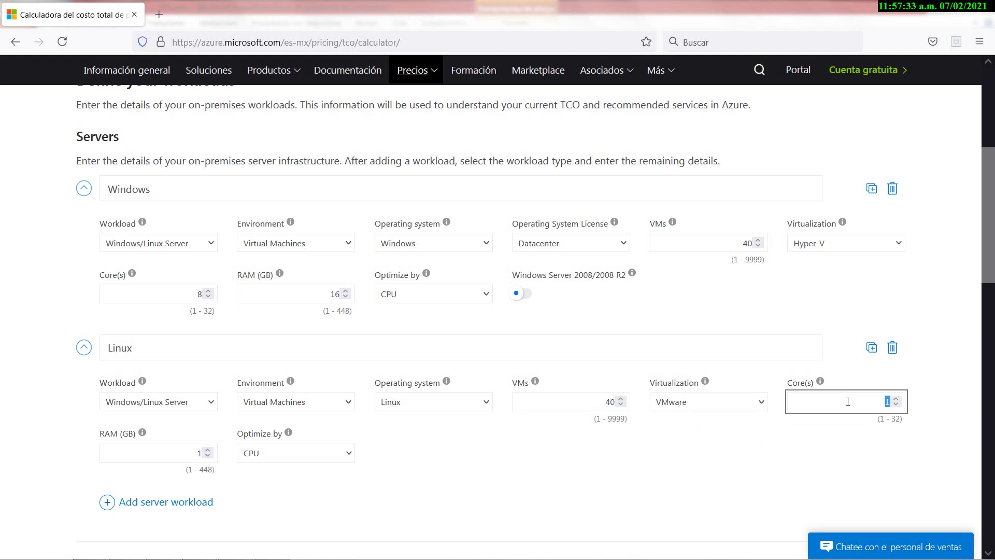
pyautogui.write('8')
pyautogui.doubleClick(191, 452)
pyautogui.write('16')
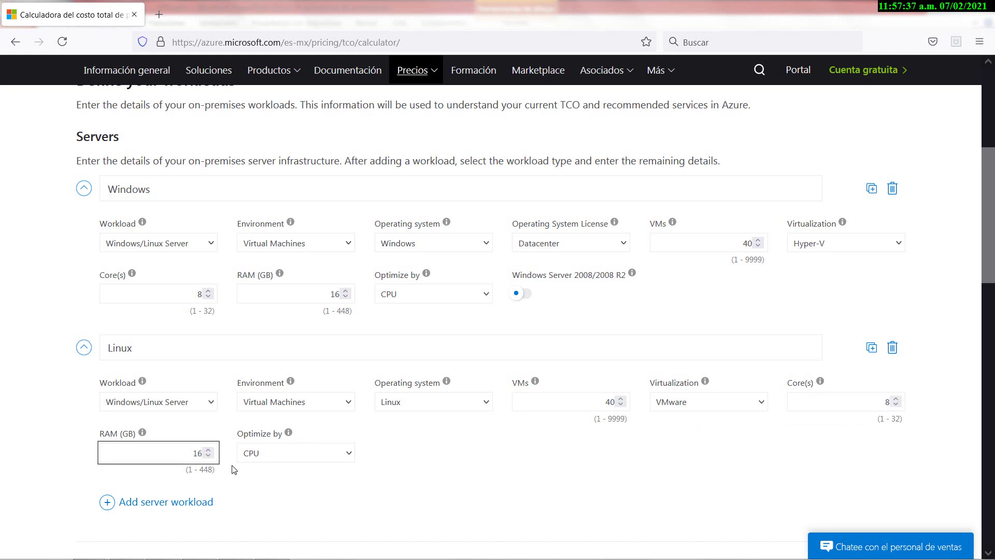
pyautogui.click(397, 501)
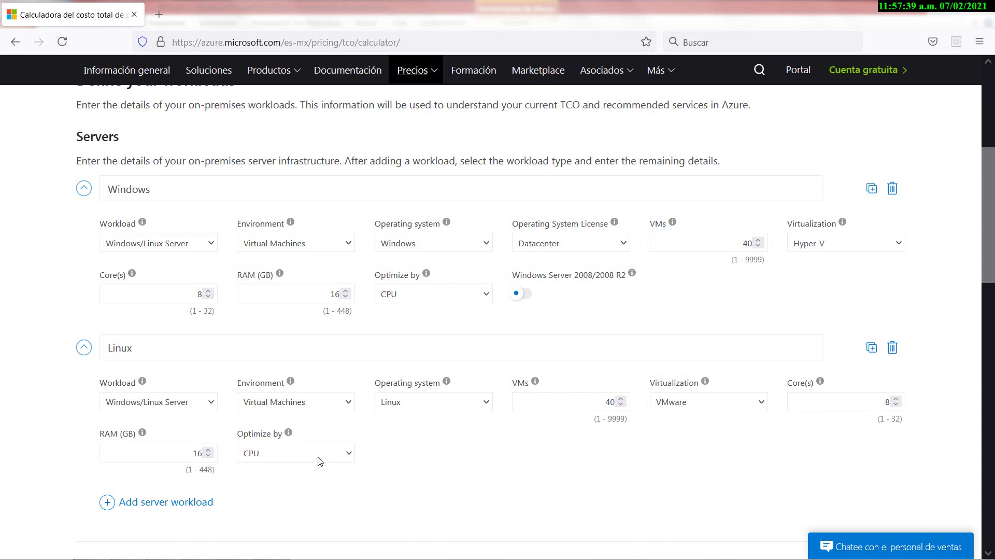
# Step: Add a database entry with its default settings and check the exercise requirements on the PowerPoint slide
pyautogui.scroll(-4, 316, 456)
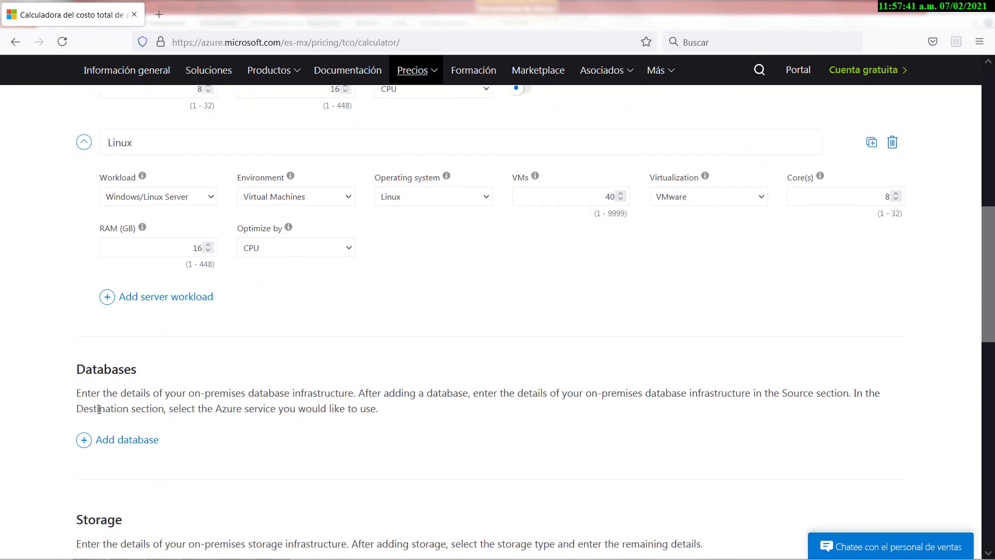
pyautogui.click(133, 441)
pyautogui.scroll(-2, 175, 426)
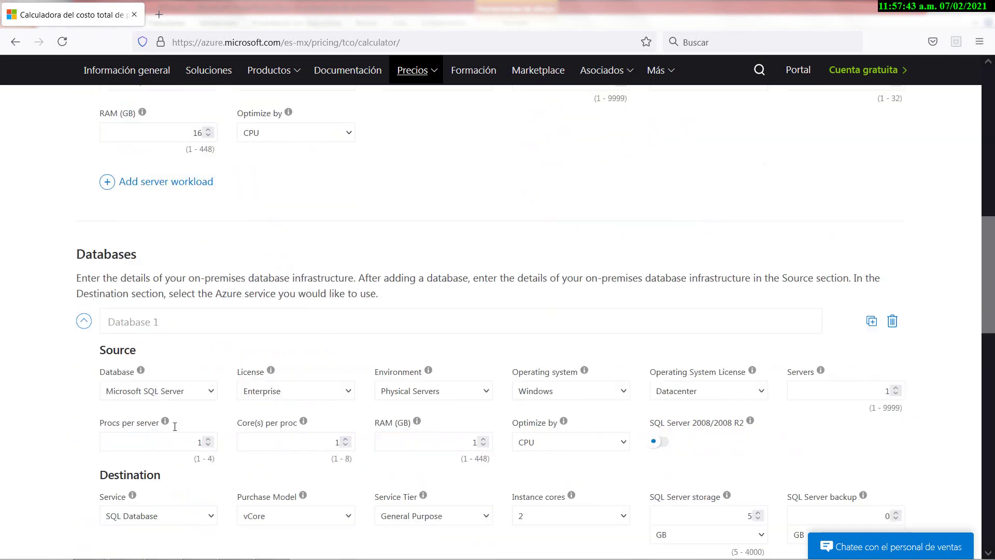
pyautogui.scroll(-4, 175, 426)
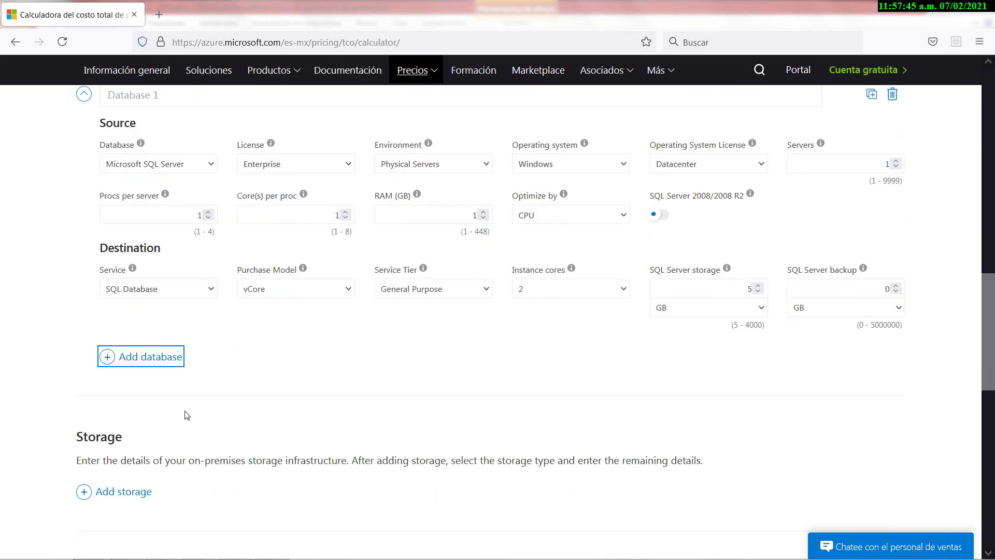
pyautogui.hotkey('alt', 'Tab')
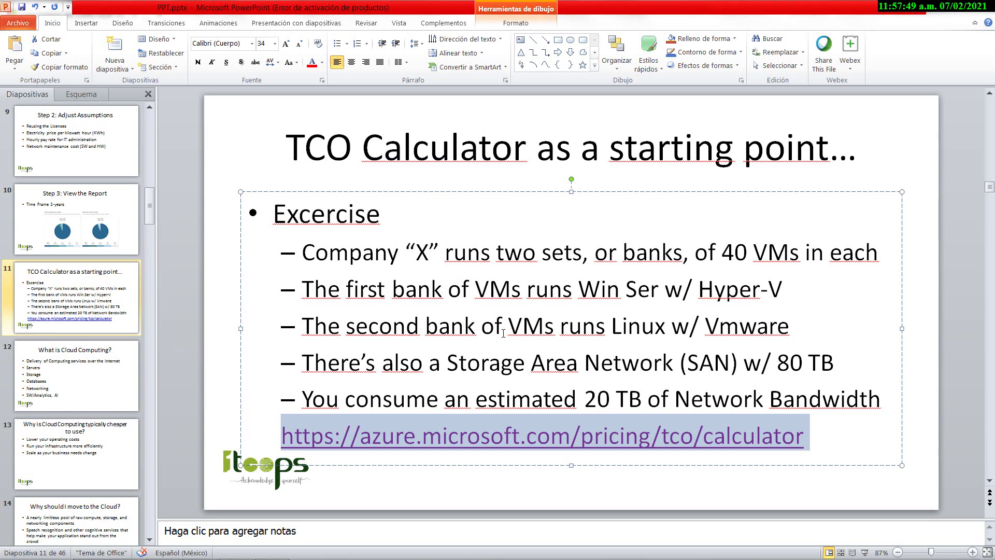
pyautogui.hotkey('alt', 'Tab')
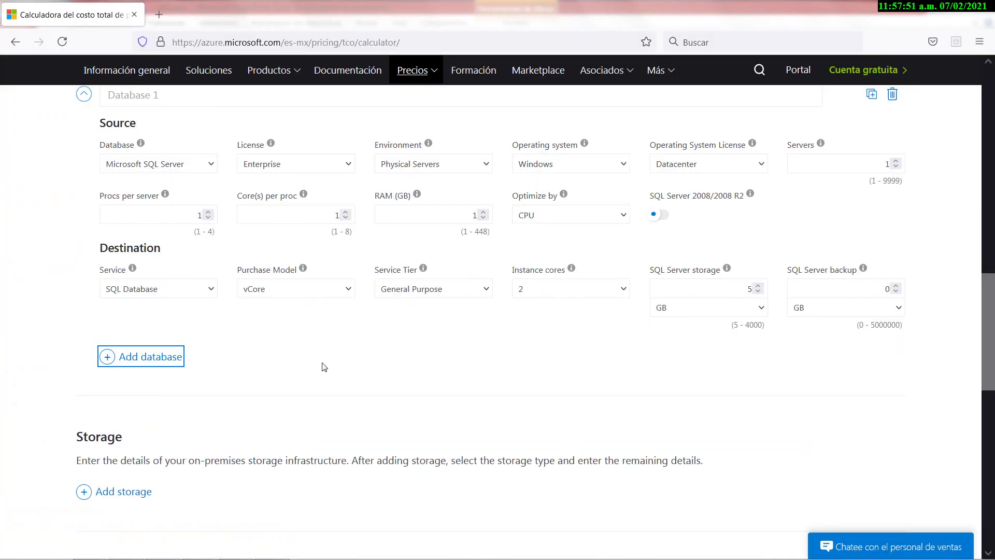
# Step: Add a storage entry of type Local Disk/SAN and set its disk type to SSD
pyautogui.scroll(-1, 325, 368)
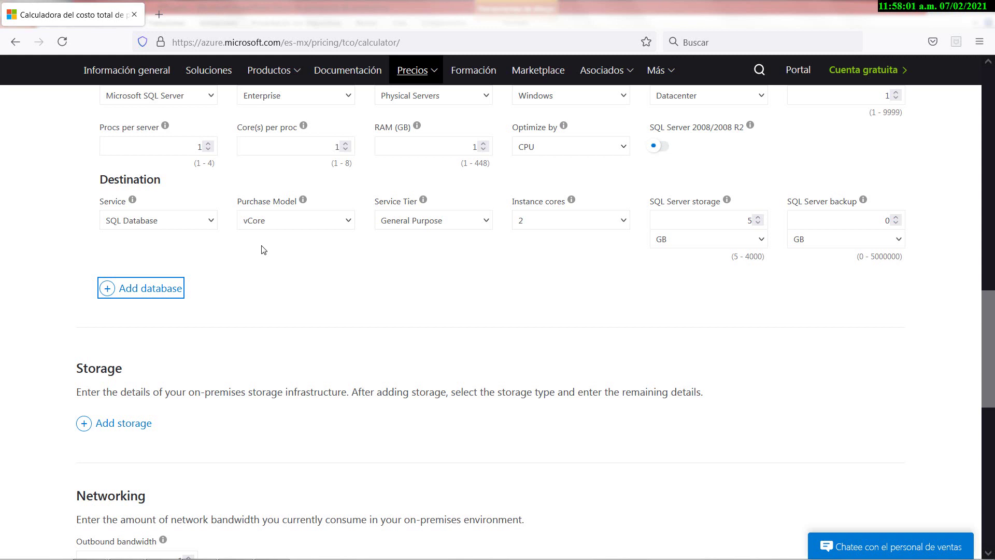
pyautogui.scroll(-3, 238, 283)
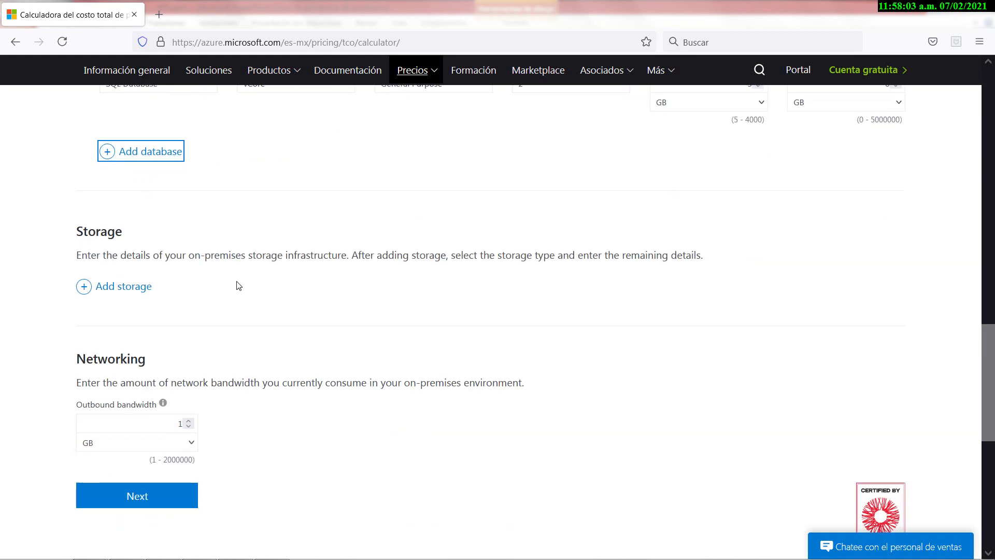
pyautogui.click(132, 292)
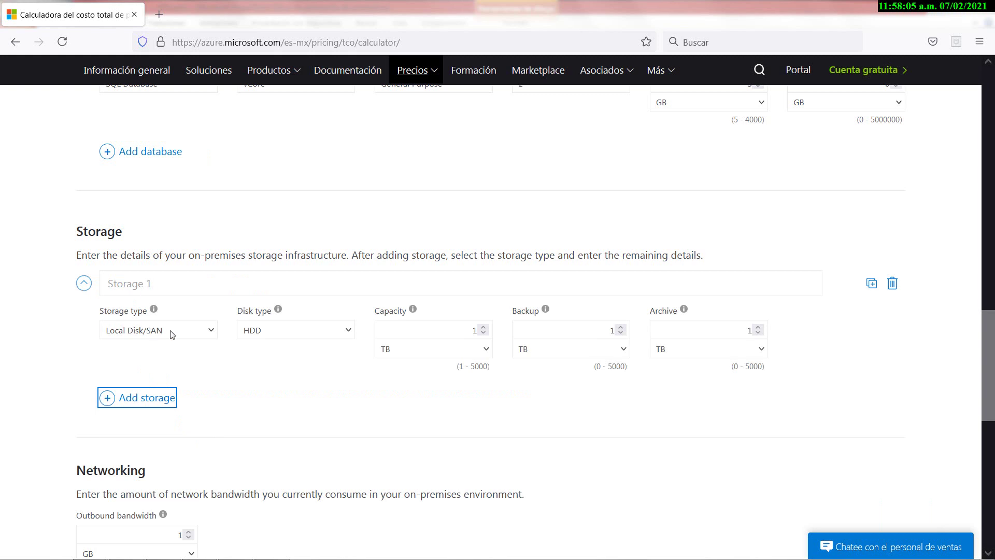
pyautogui.click(266, 337)
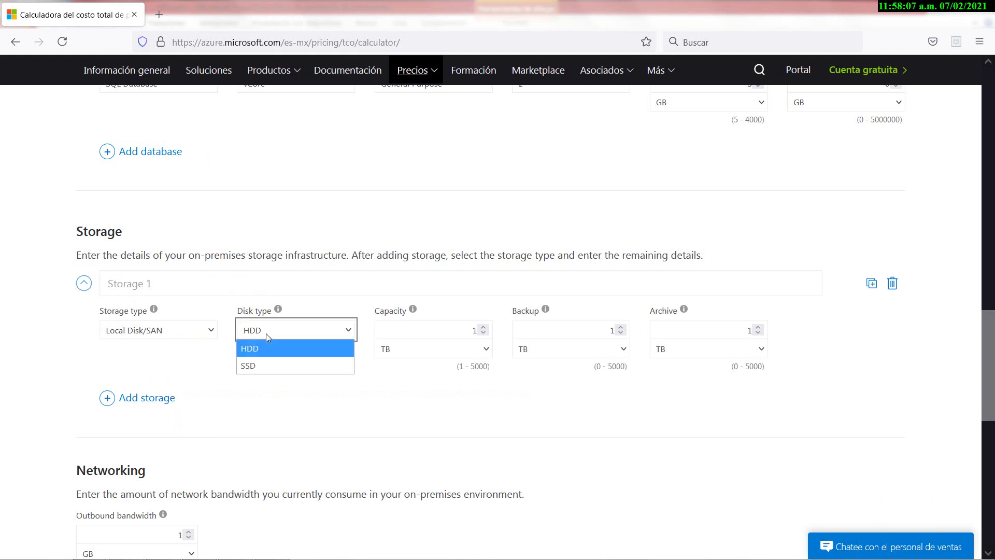
pyautogui.click(262, 367)
# Step: Check the SAN requirement on the PowerPoint slide and set the storage capacity to 80 TB
pyautogui.doubleClick(447, 324)
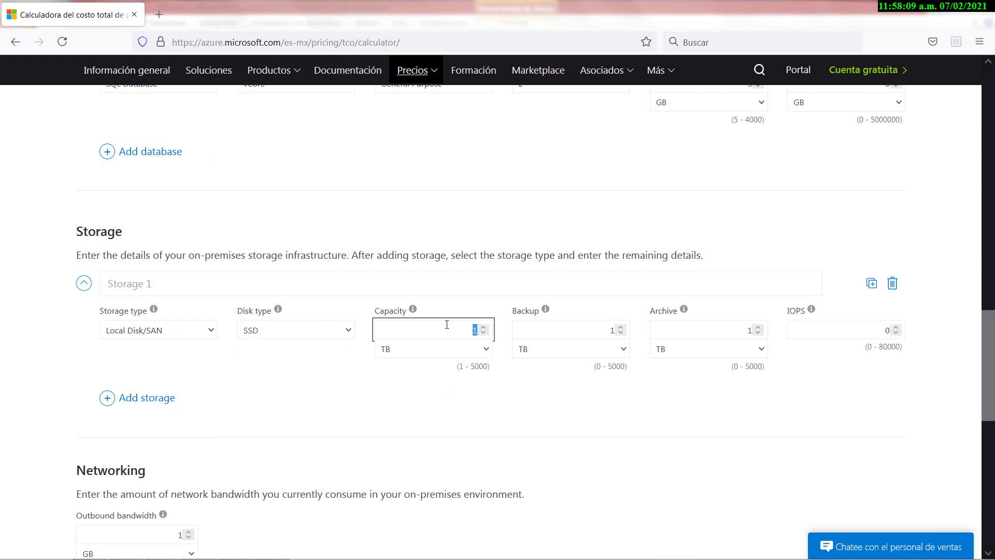
pyautogui.hotkey('alt', 'Tab')
pyautogui.hotkey('alt', 'Tab')
pyautogui.write('80')
# Step: Set the storage entry's backup size to 120 TB
pyautogui.click(583, 331)
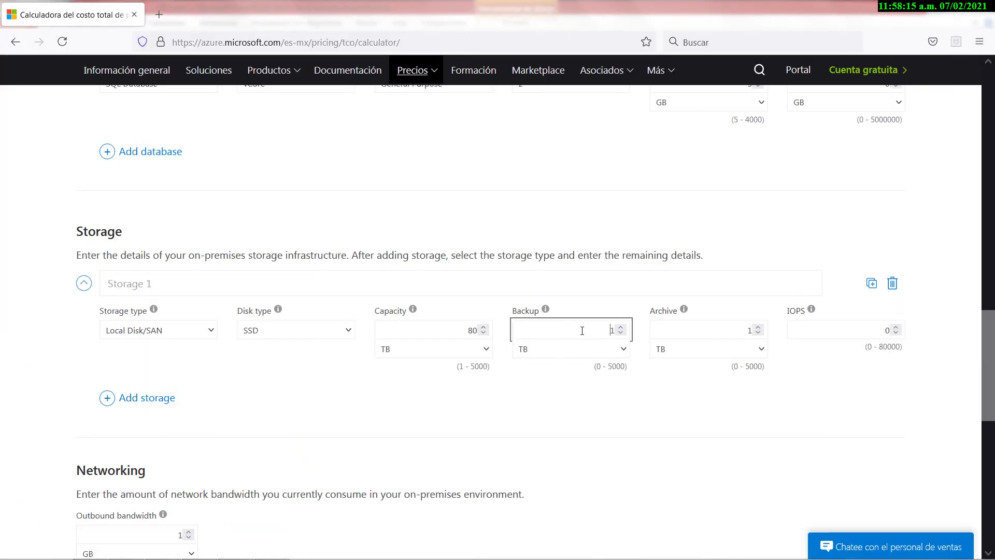
pyautogui.doubleClick(583, 330)
pyautogui.write('120')
pyautogui.click(293, 412)
# Step: Check the bandwidth requirement on the PowerPoint slide and set the outbound network bandwidth to 20 TB
pyautogui.scroll(-5, 254, 404)
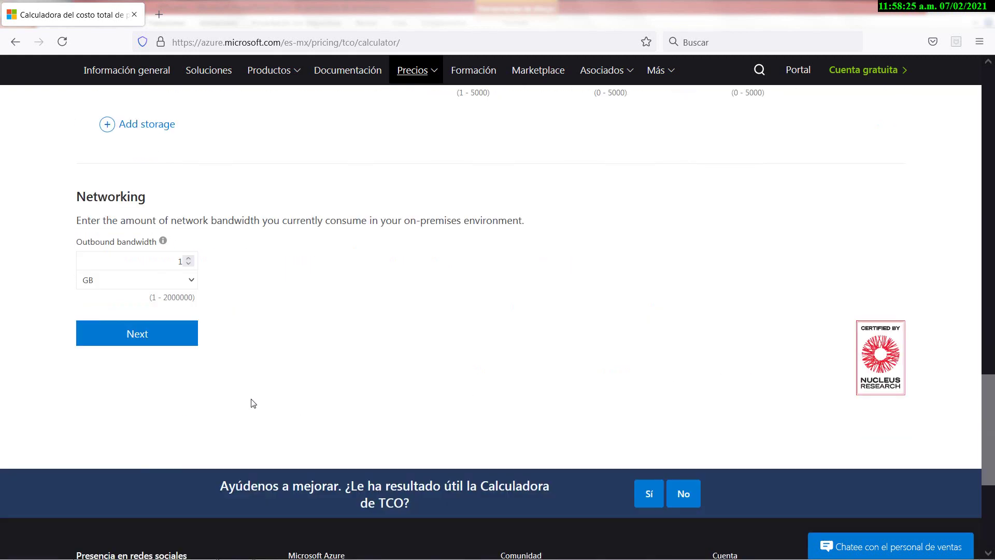
pyautogui.hotkey('alt', 'Tab')
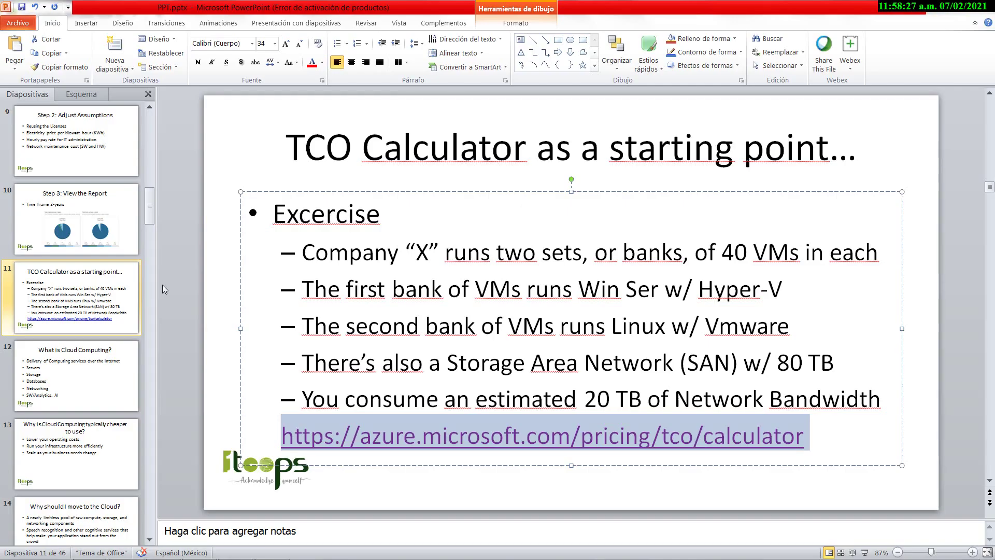
pyautogui.hotkey('alt', 'Tab')
pyautogui.click(134, 261)
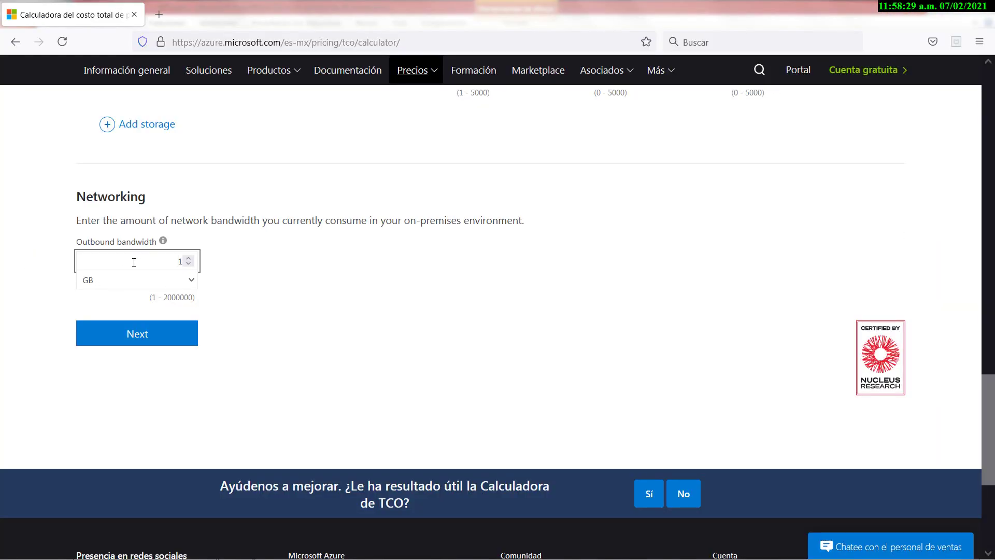
pyautogui.doubleClick(134, 262)
pyautogui.write('20')
pyautogui.moveTo(191, 221); pyautogui.dragTo(325, 221)
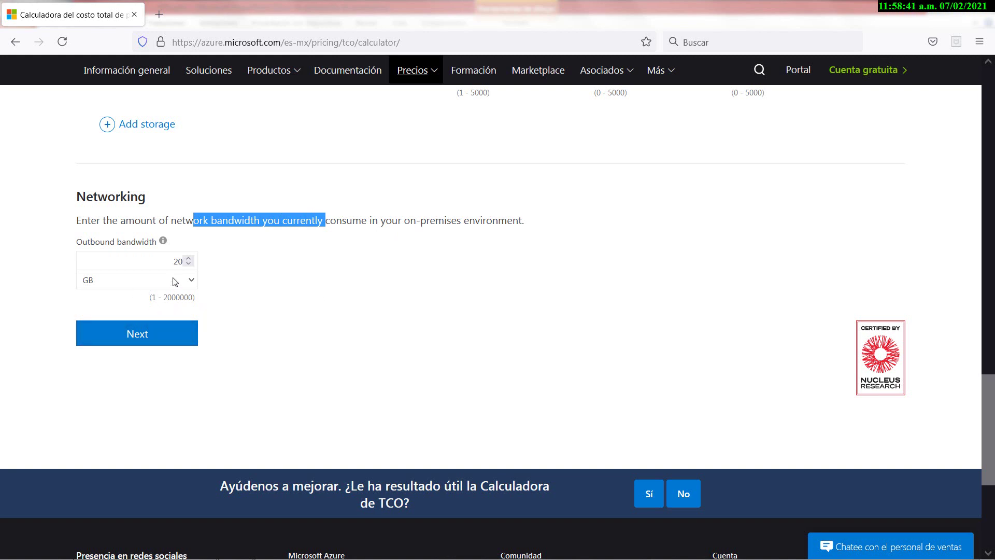
pyautogui.click(192, 280)
pyautogui.click(91, 316)
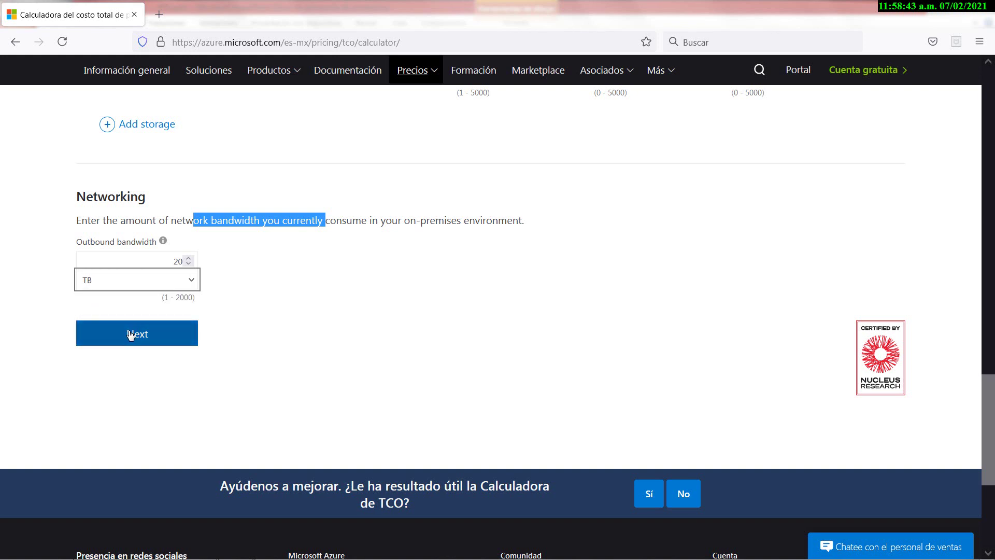
# Step: Proceed to the Adjust assumptions stage and view the Software Assurance coverage options
pyautogui.click(154, 339)
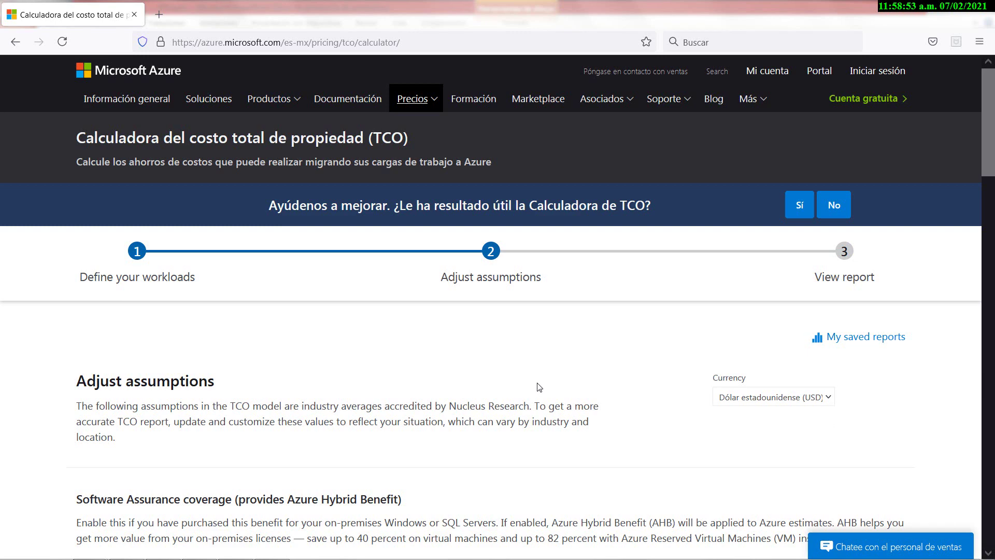
pyautogui.scroll(-1, 539, 387)
pyautogui.scroll(-3, 539, 387)
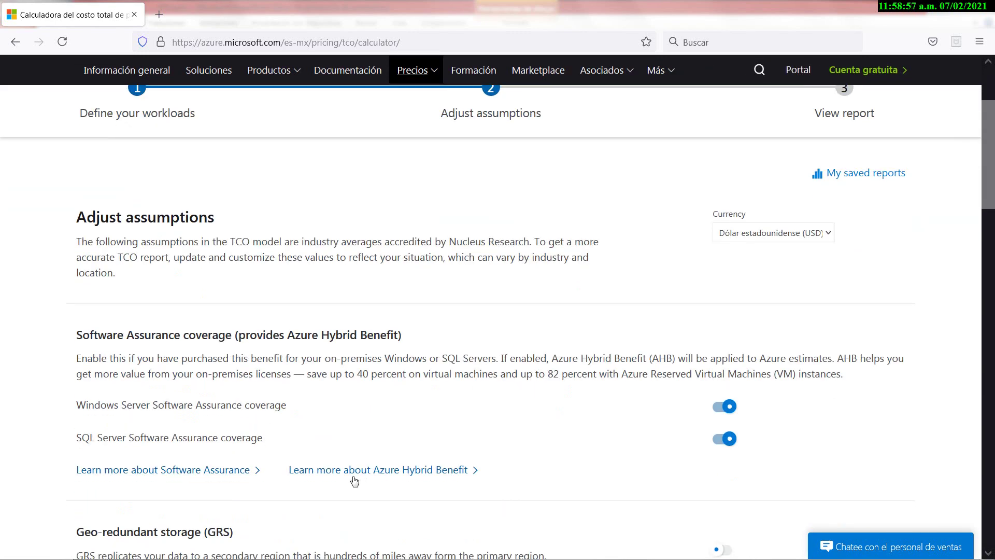
# Step: Review the storage redundancy, virtual machine, electricity, storage and IT labor assumptions, keep them as they are, and proceed to the View report stage
pyautogui.scroll(-3, 306, 352)
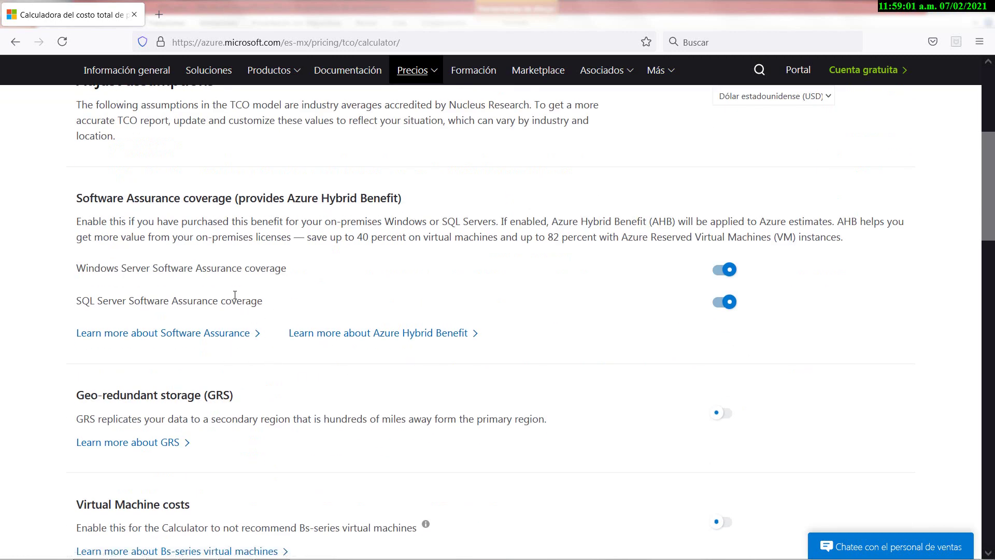
pyautogui.scroll(-3, 235, 295)
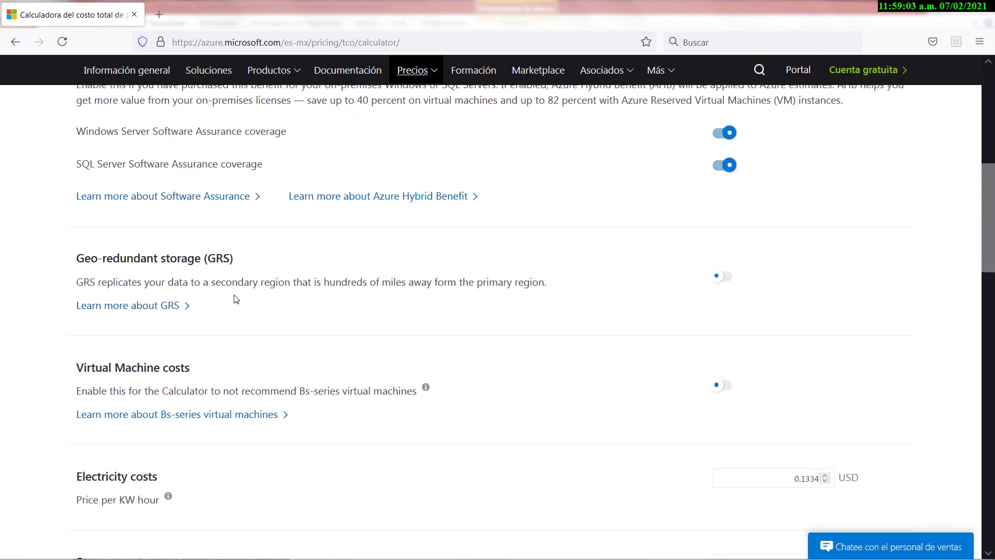
pyautogui.scroll(-4, 236, 299)
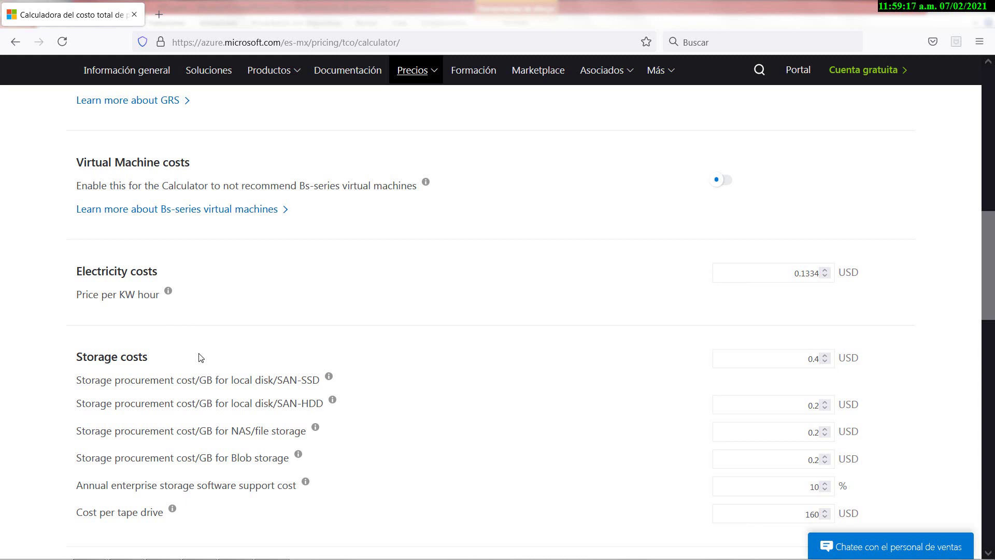
pyautogui.scroll(-2, 177, 337)
pyautogui.scroll(-3, 137, 264)
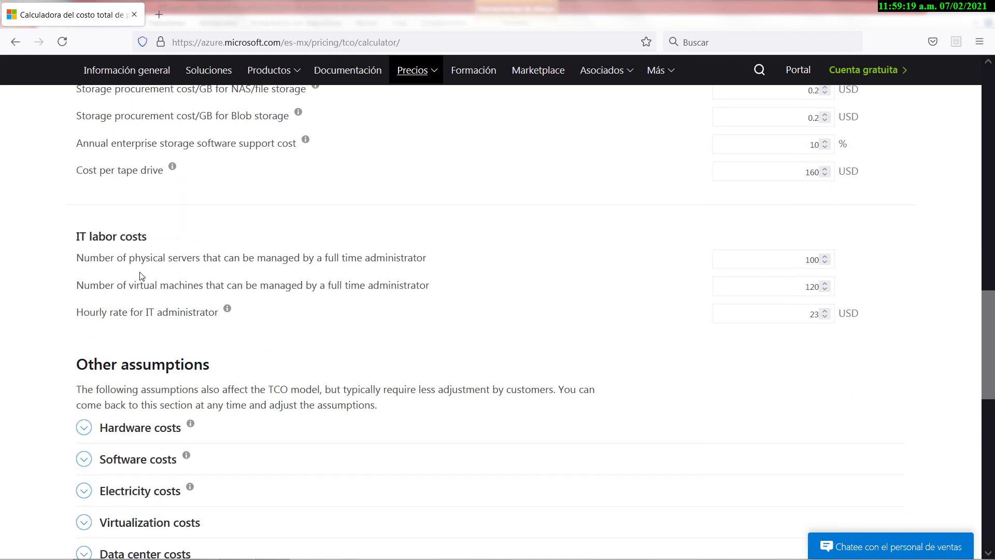
pyautogui.scroll(-3, 154, 280)
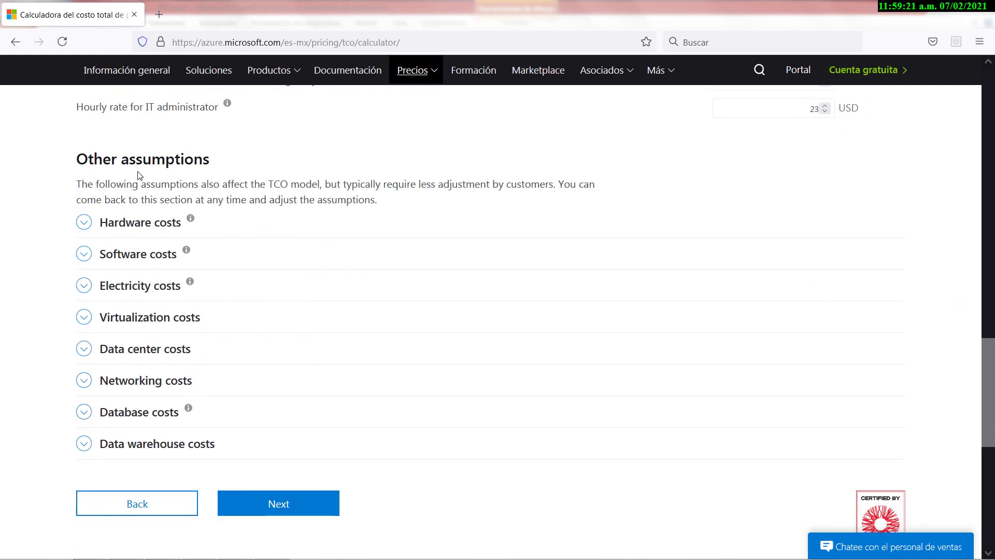
pyautogui.click(275, 503)
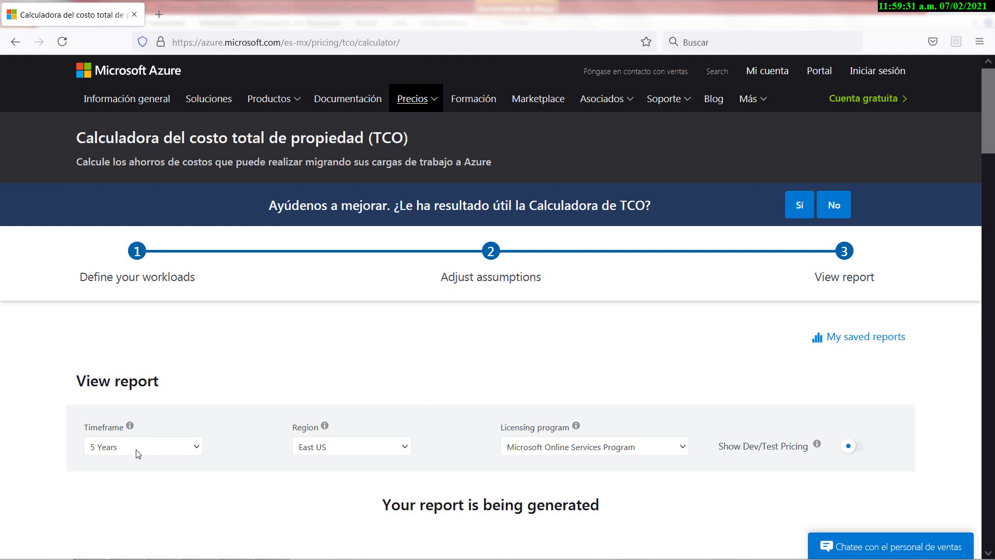
# Step: Look through the regions available for the report and close the list without choosing another one
pyautogui.scroll(-2, 280, 425)
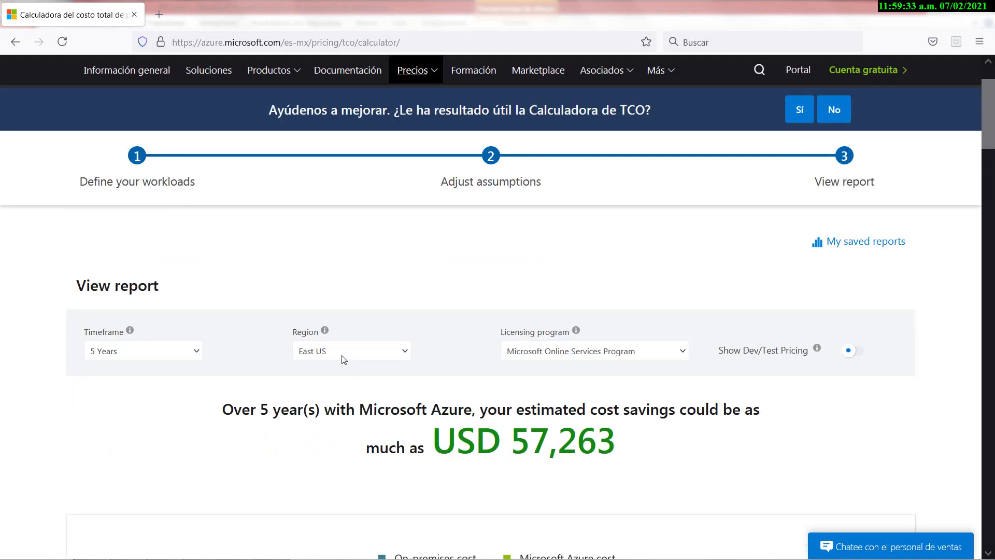
pyautogui.click(401, 355)
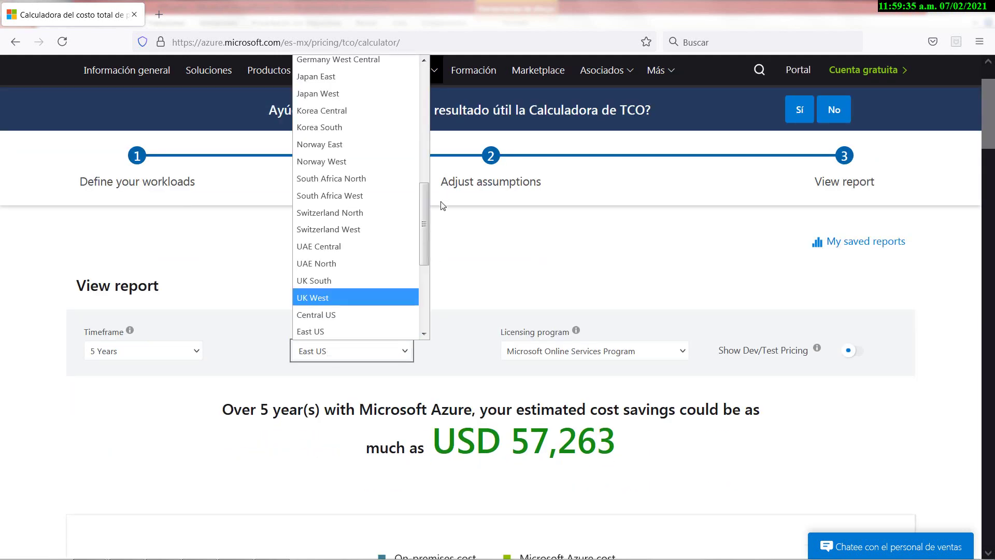
pyautogui.moveTo(425, 222)
pyautogui.mouseDown()
pyautogui.moveTo(425, 89)
pyautogui.moveTo(425, 226)
pyautogui.mouseUp()
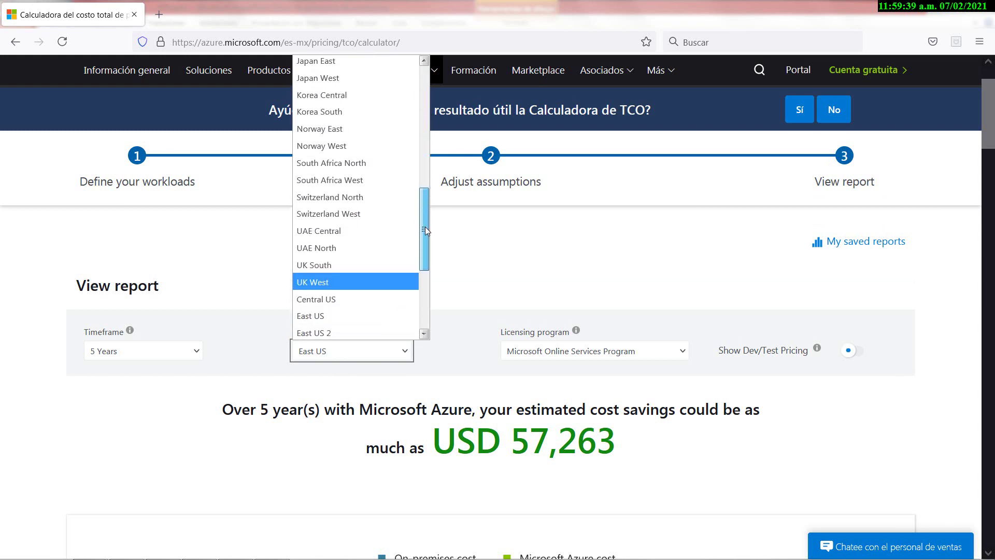
pyautogui.click(477, 253)
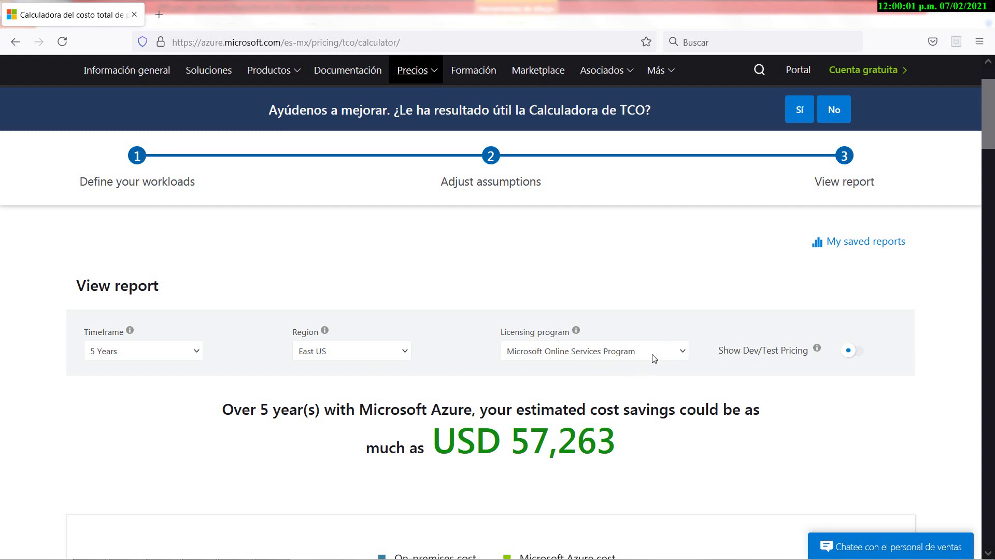
# Step: Examine the report's estimated savings, cost-over-time graph, on-premises and Azure cost charts, and the cost breakdown summaries
pyautogui.scroll(-4, 667, 284)
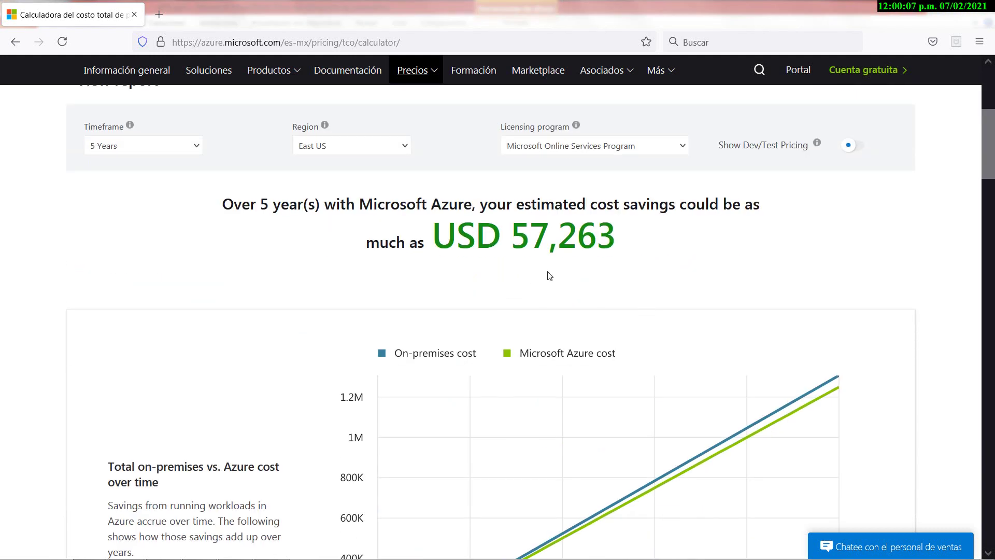
pyautogui.scroll(-3, 548, 274)
pyautogui.scroll(-2, 549, 276)
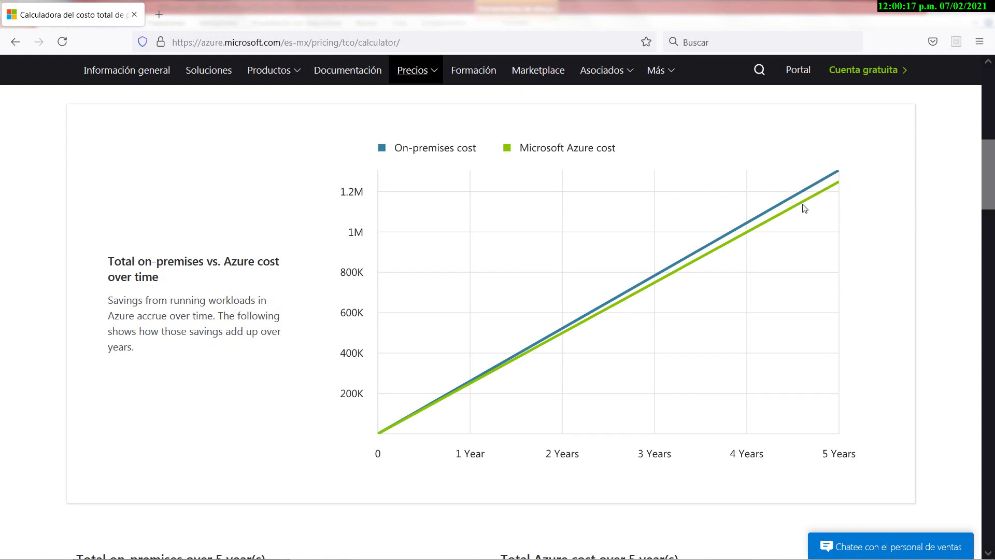
pyautogui.scroll(-7, 537, 258)
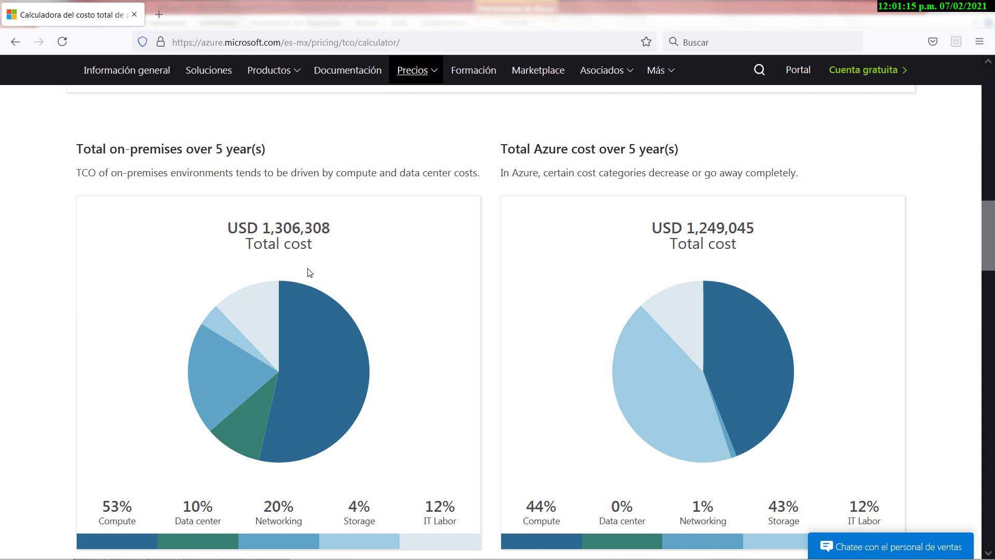
pyautogui.scroll(-9, 449, 282)
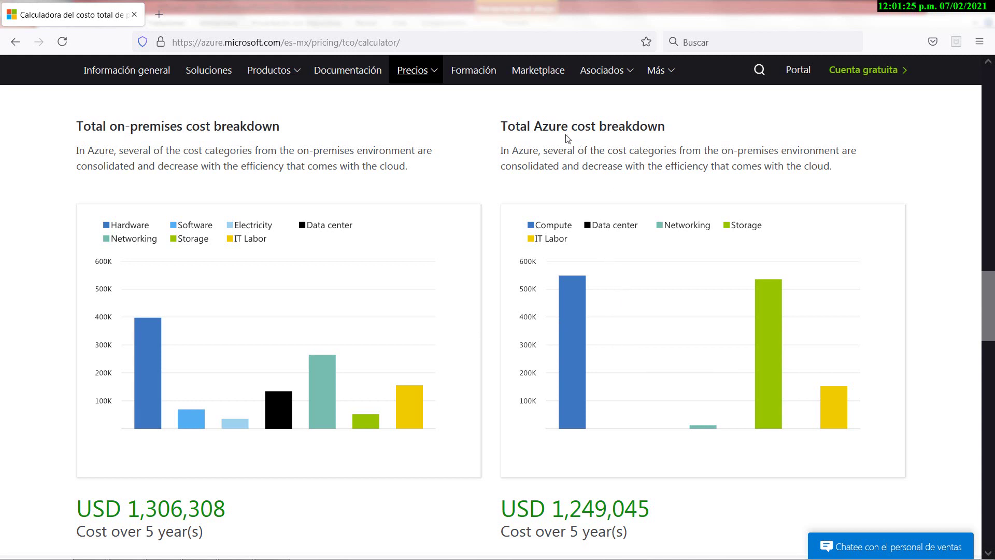
pyautogui.moveTo(527, 126); pyautogui.dragTo(611, 127)
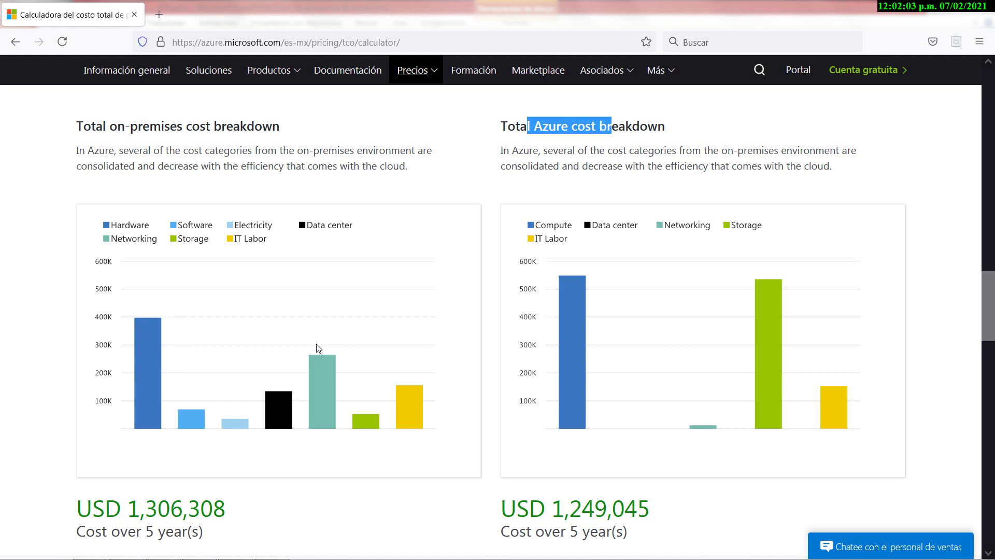
pyautogui.scroll(-6, 548, 234)
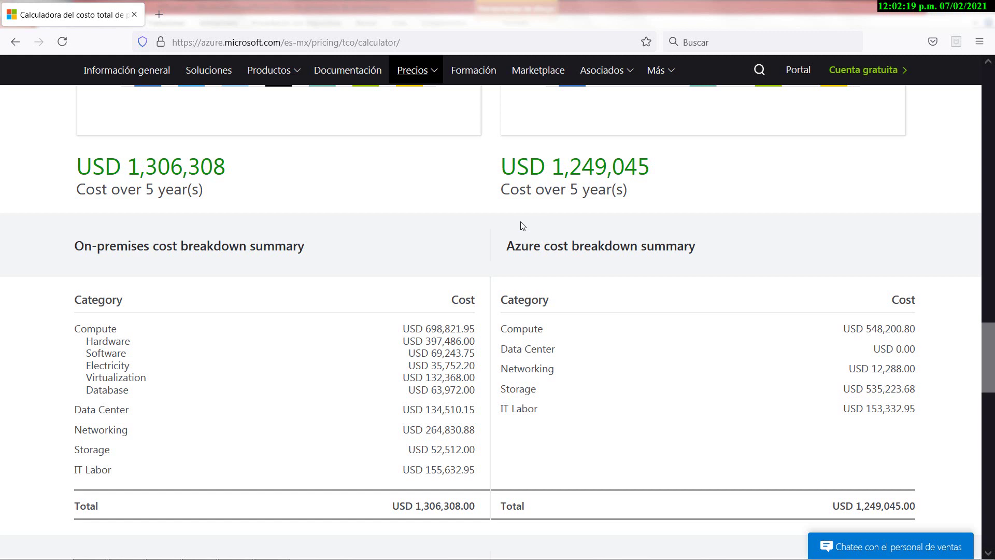
pyautogui.scroll(-4, 499, 221)
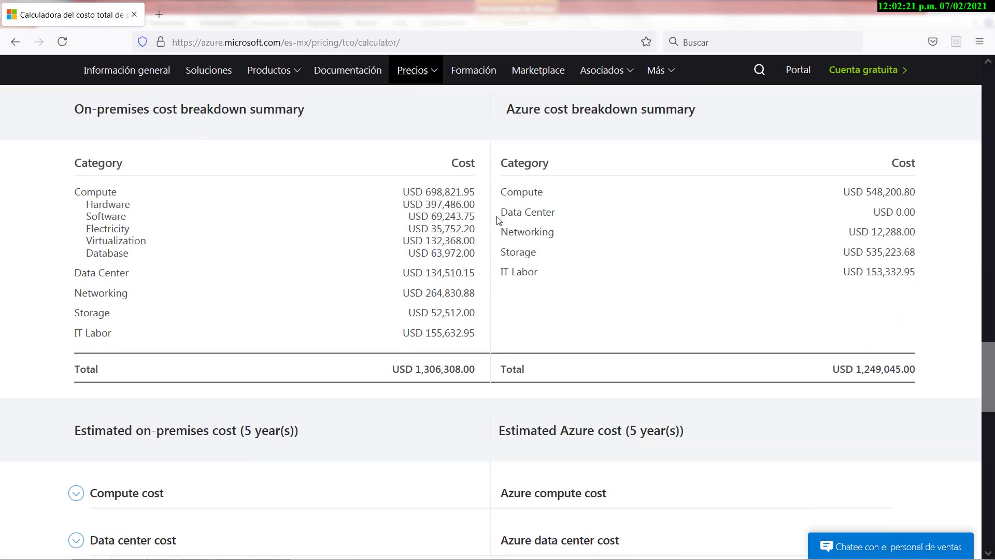
pyautogui.scroll(-4, 498, 222)
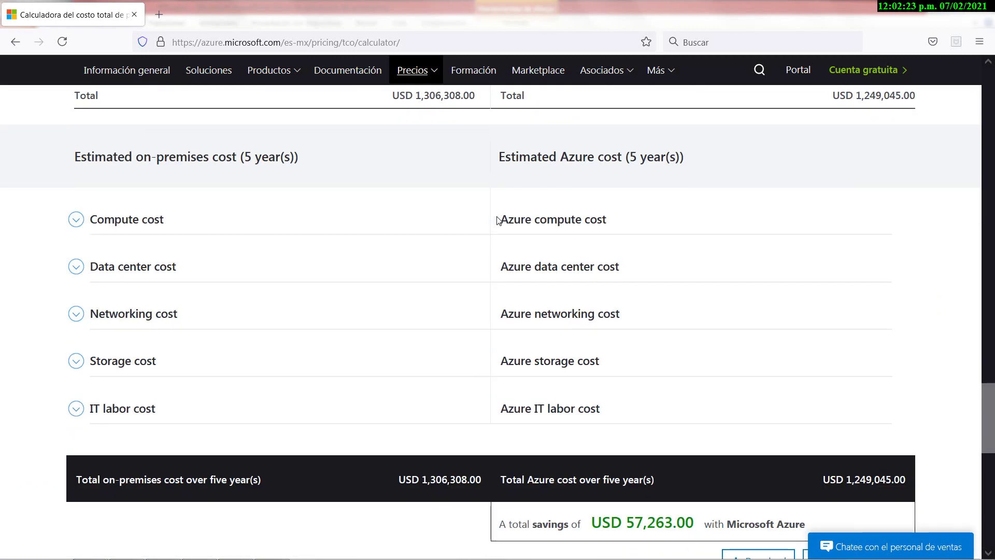
# Step: Expand the compute cost details and review the hardware, software, electricity, virtualization and SQL Database costs through to the report's totals
pyautogui.click(76, 220)
pyautogui.scroll(-5, 79, 270)
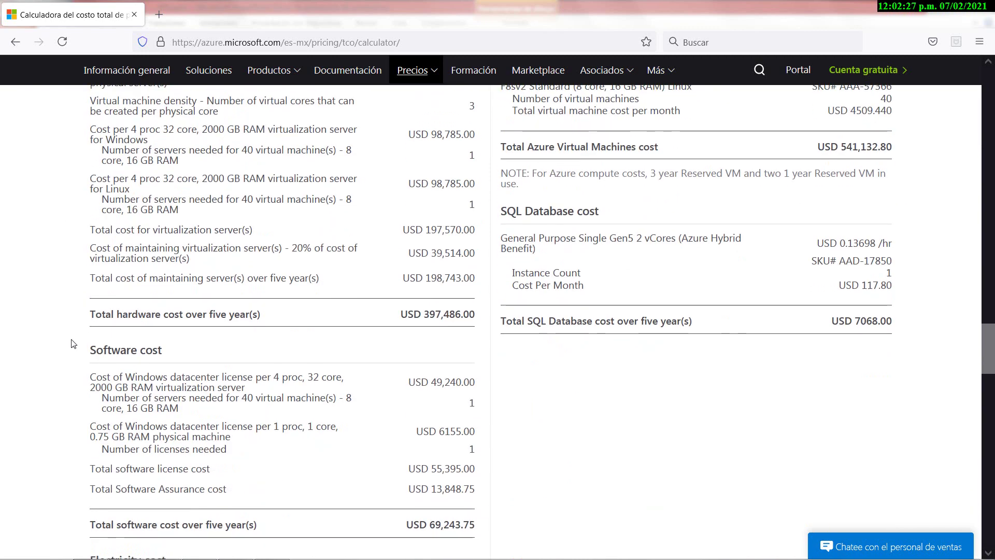
pyautogui.scroll(-5, 89, 393)
pyautogui.scroll(-11, 97, 389)
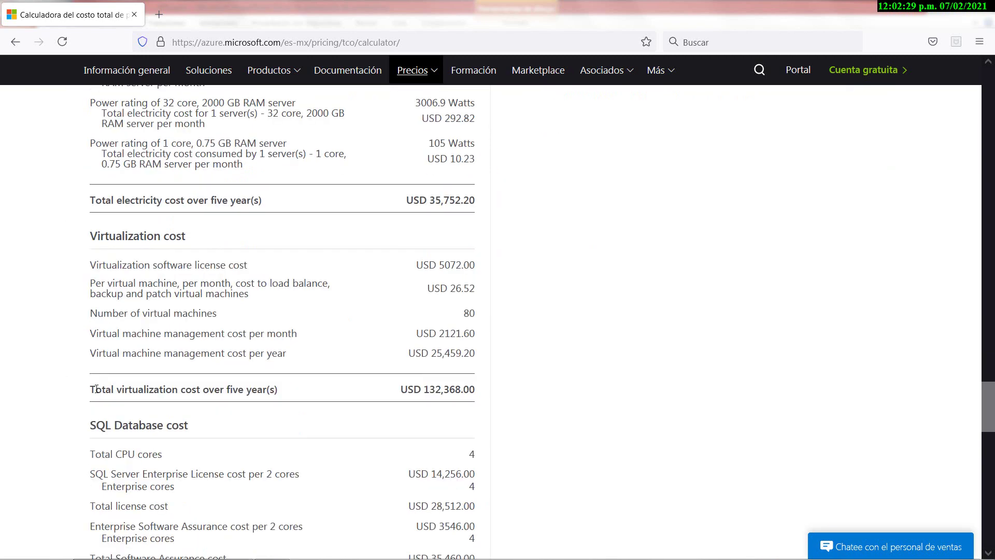
pyautogui.scroll(-4, 96, 389)
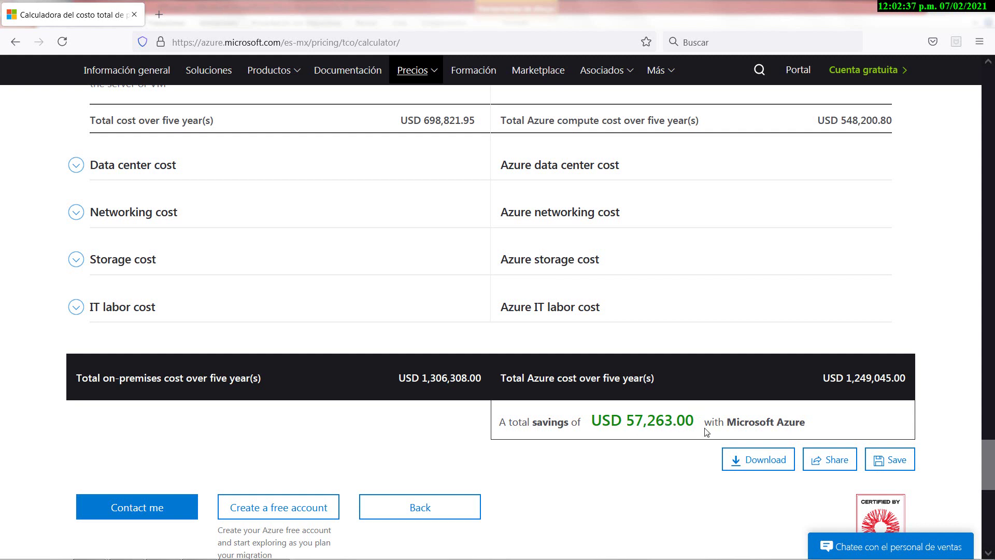
# Step: Open the report's download print preview and look through its pages of charts and cost details
pyautogui.click(757, 467)
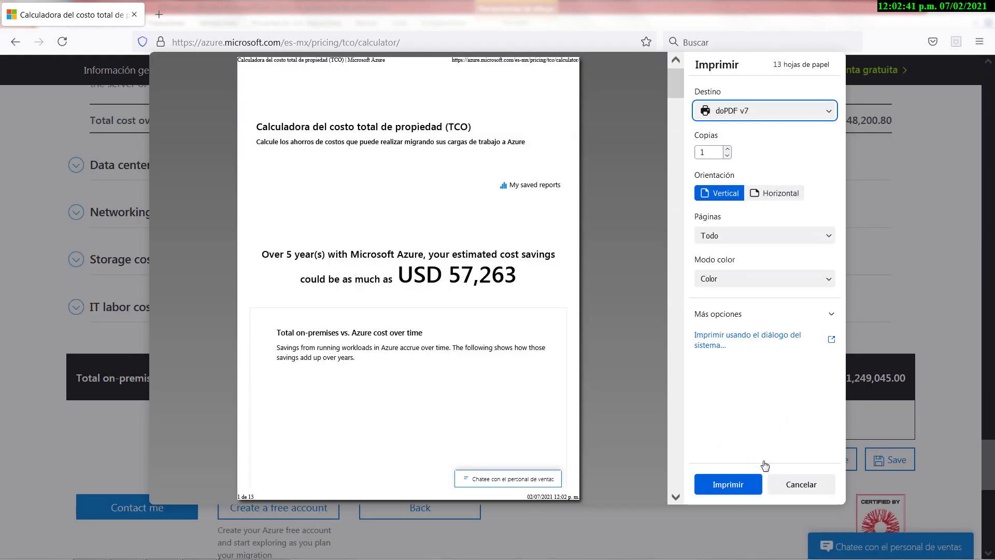
pyautogui.scroll(-6, 514, 271)
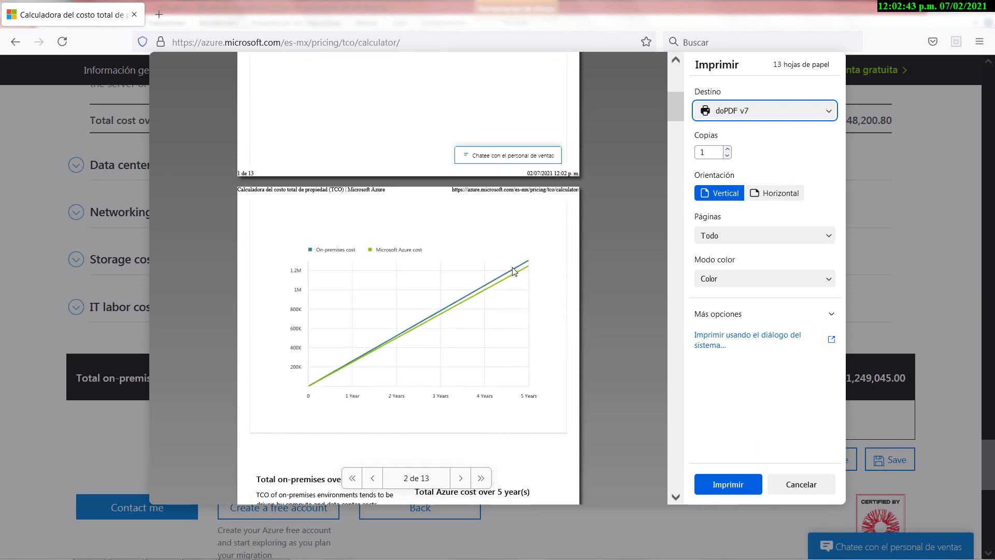
pyautogui.scroll(-10, 513, 271)
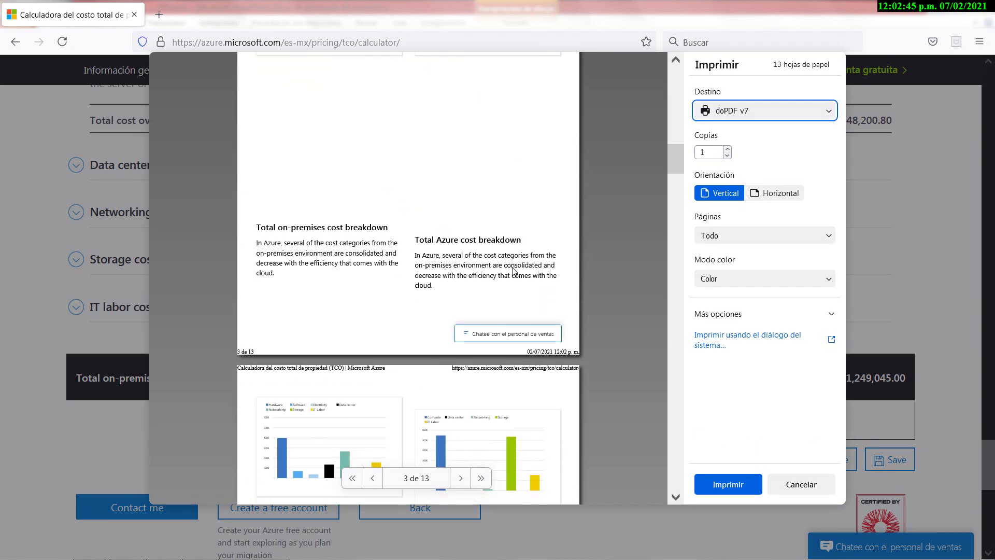
pyautogui.scroll(-20, 514, 271)
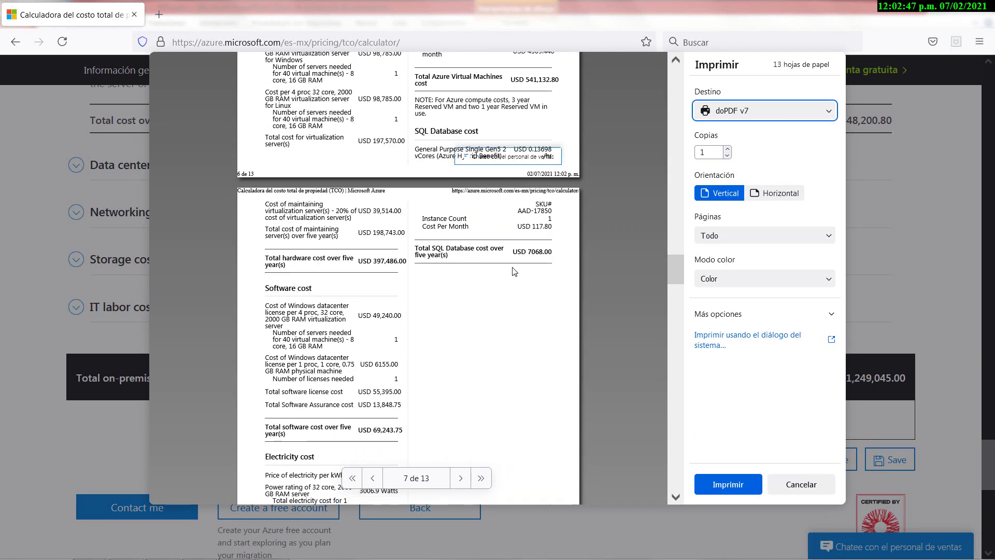
pyautogui.scroll(-15, 513, 271)
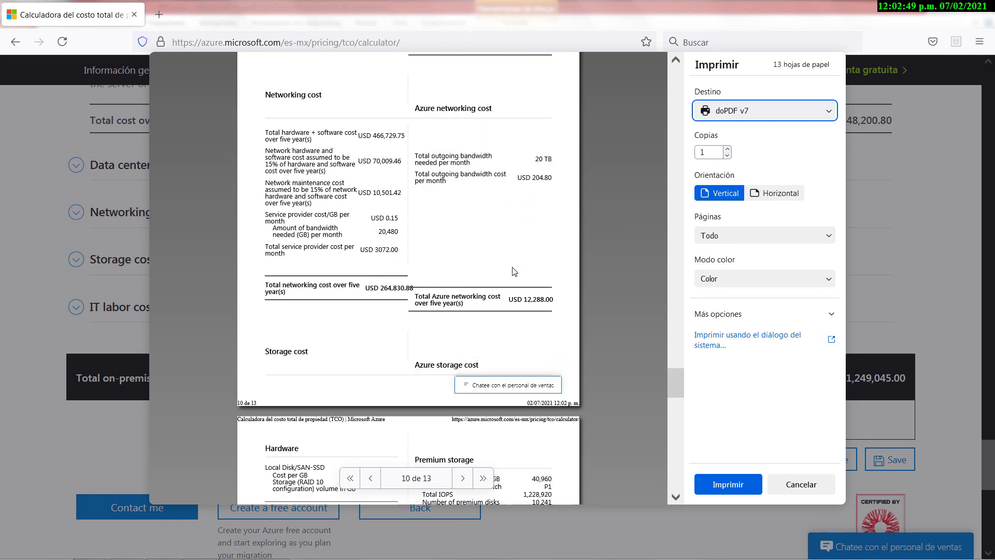
pyautogui.scroll(20, 513, 271)
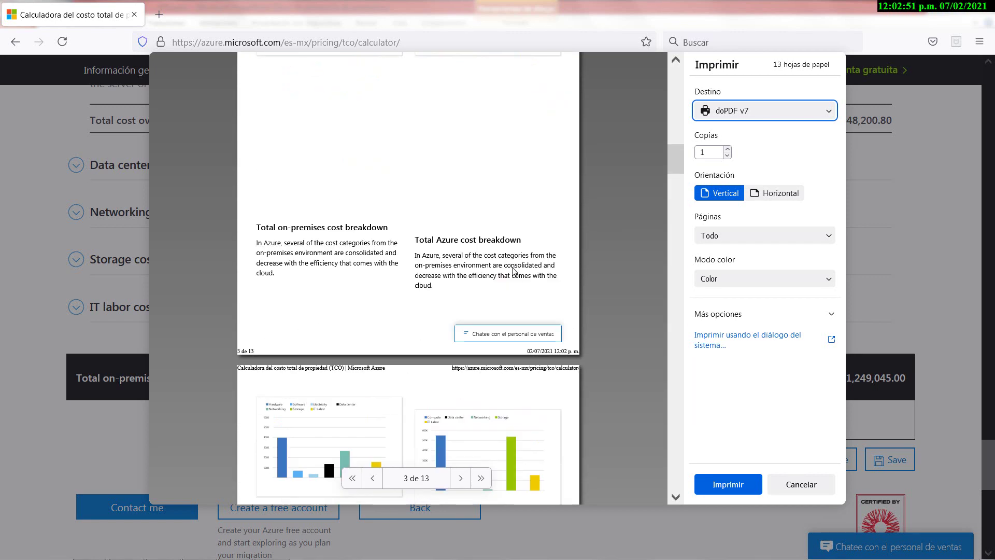
pyautogui.scroll(5, 513, 271)
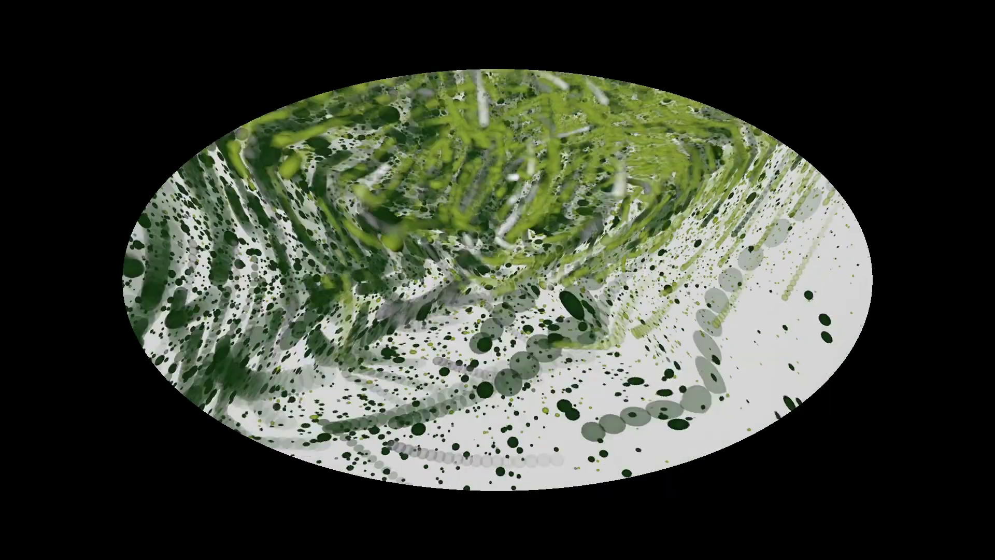